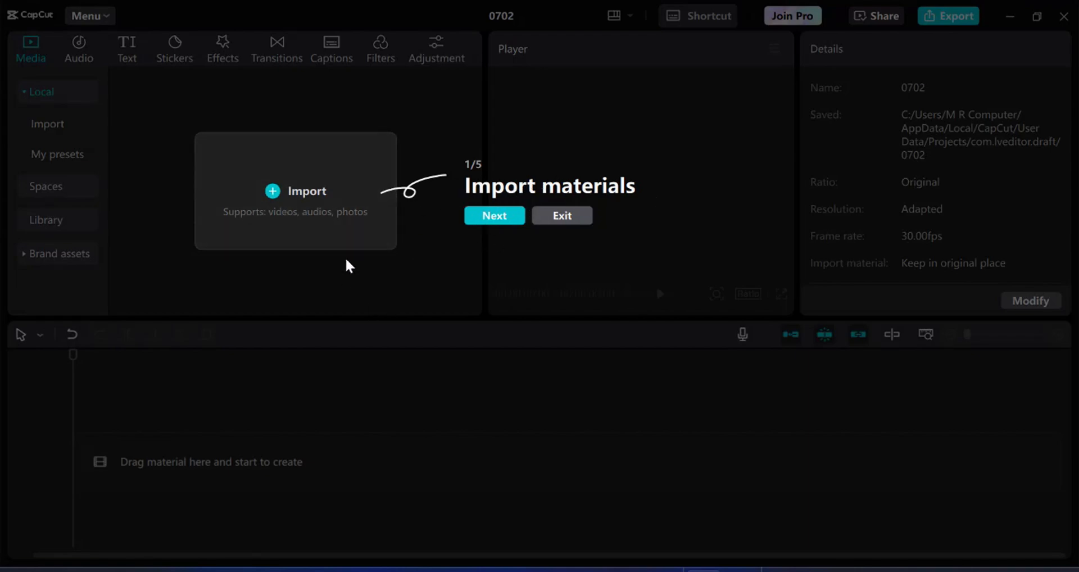
Advance the tour while example.mp4 is added to the timeline as a 5-second clip.
{"action": "left_click", "coordinate": [493, 218]}
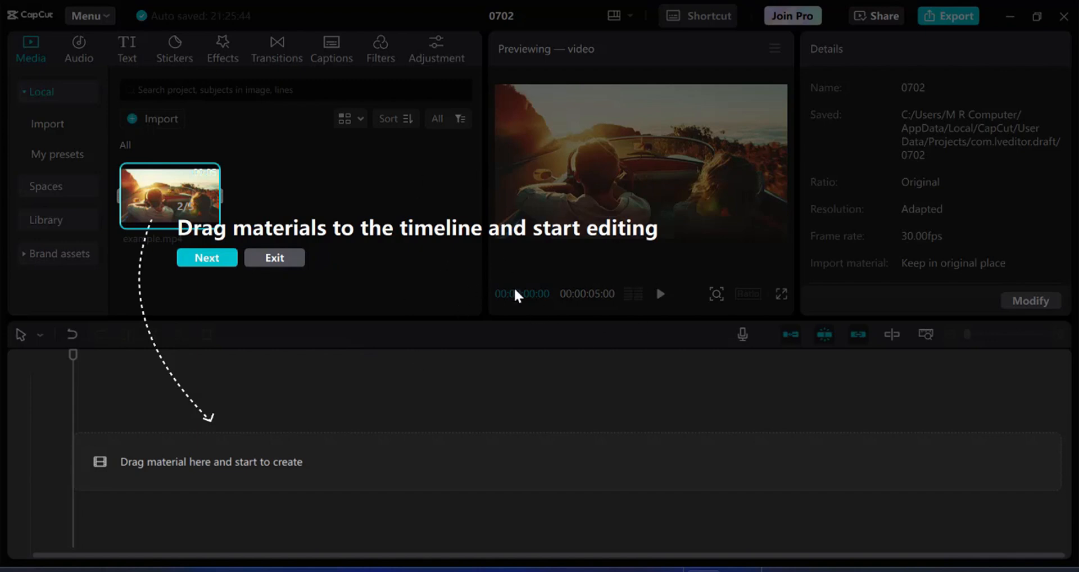
{"action": "left_click", "coordinate": [196, 261]}
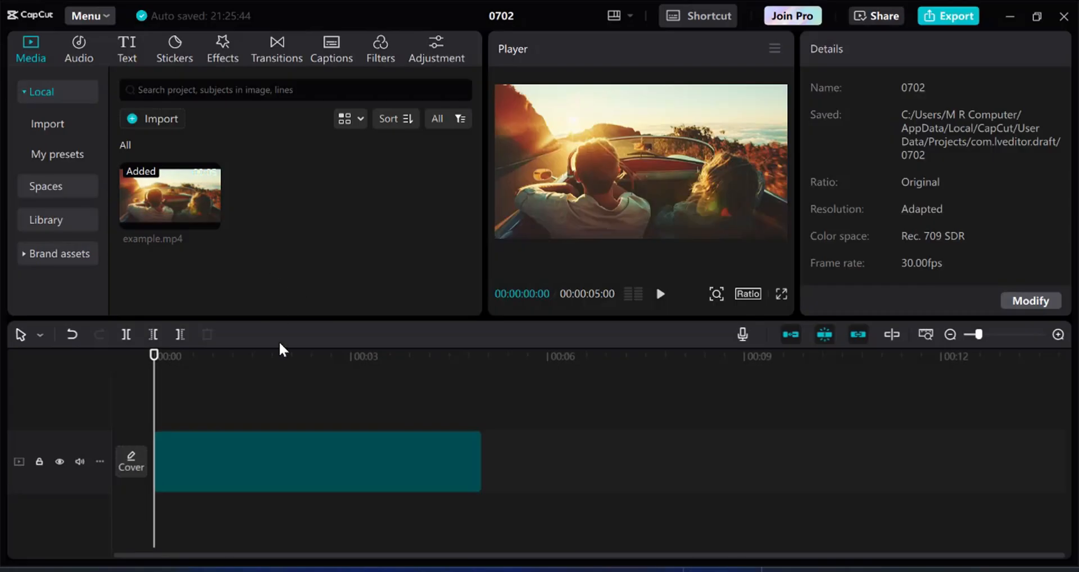
Select the car clip, show the Effects library, and preview the clip by playing and scrubbing.
{"action": "left_click", "coordinate": [242, 456]}
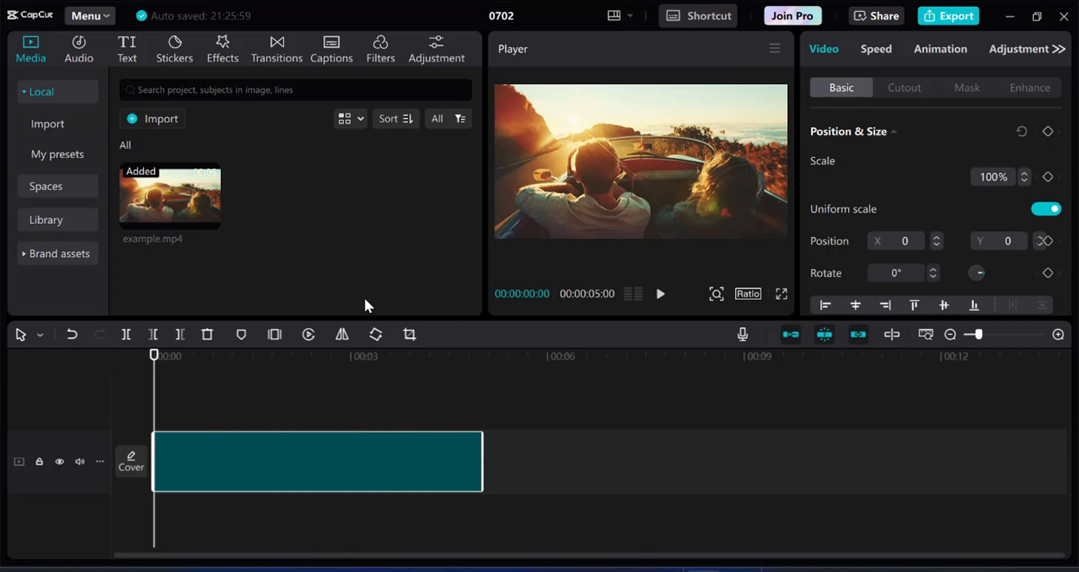
{"action": "left_click", "coordinate": [222, 50]}
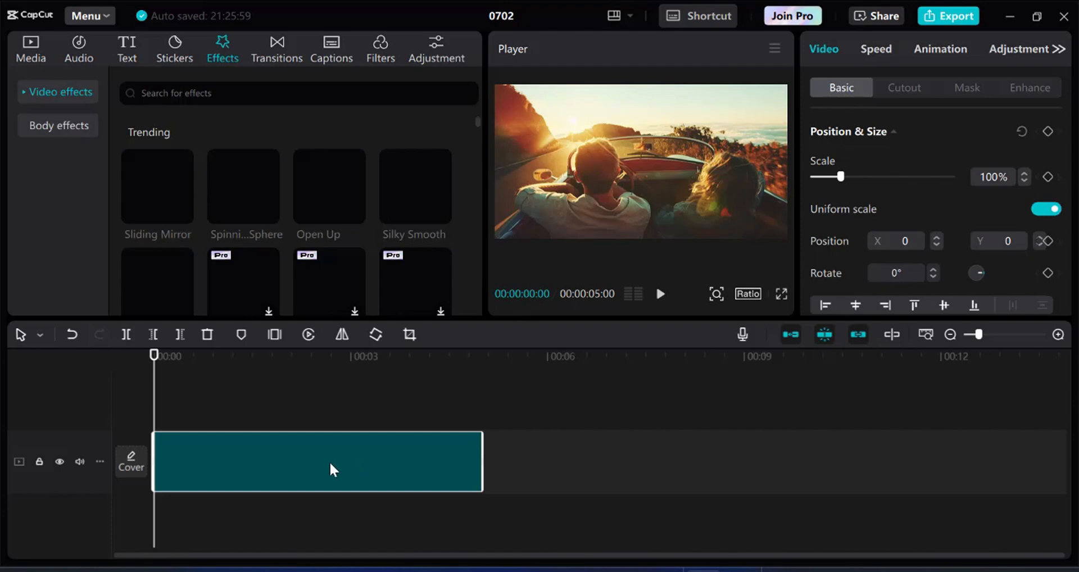
{"action": "left_click", "coordinate": [661, 295]}
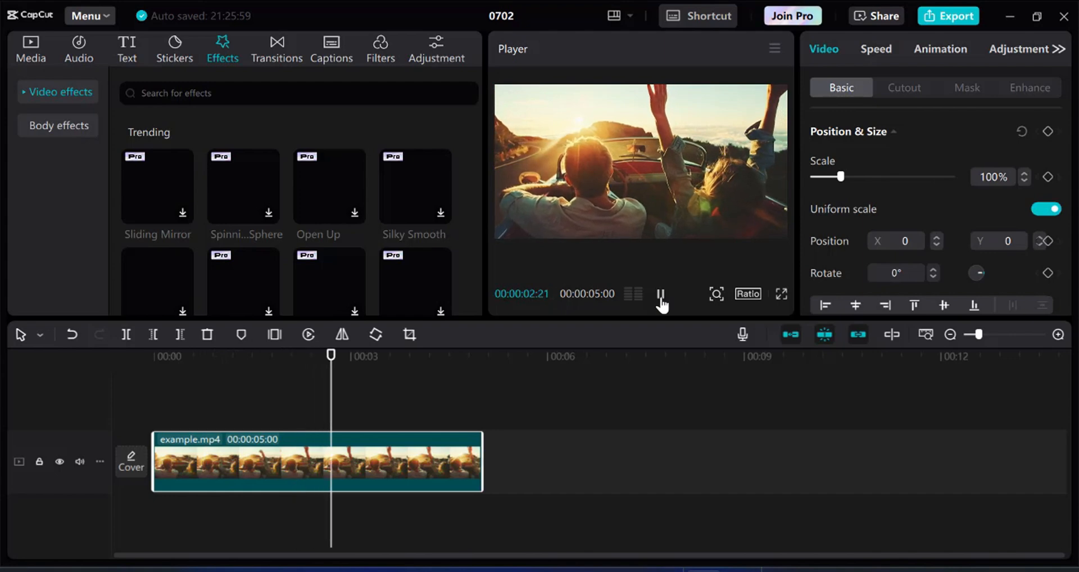
{"action": "left_click", "coordinate": [661, 296]}
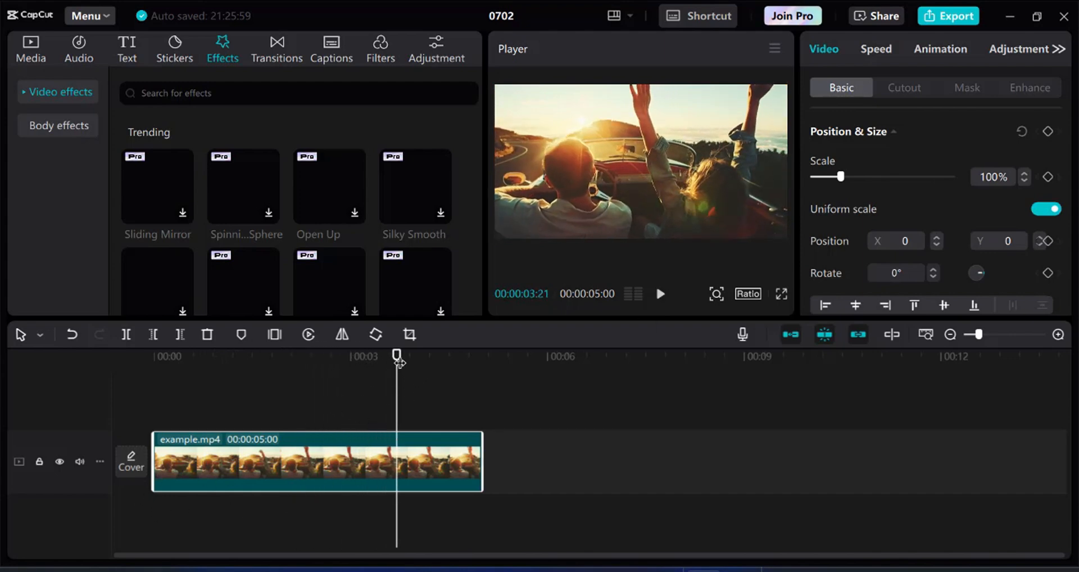
{"action": "left_click_drag", "start_coordinate": [397, 355], "coordinate": [300, 388]}
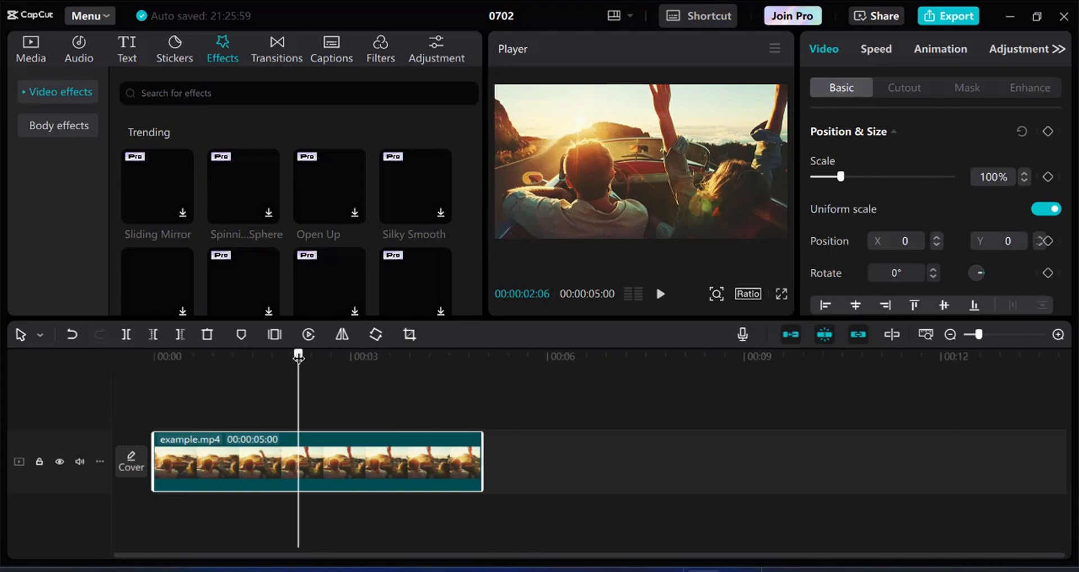
{"action": "left_click", "coordinate": [153, 372]}
{"action": "left_click_drag", "start_coordinate": [140, 373], "coordinate": [164, 400]}
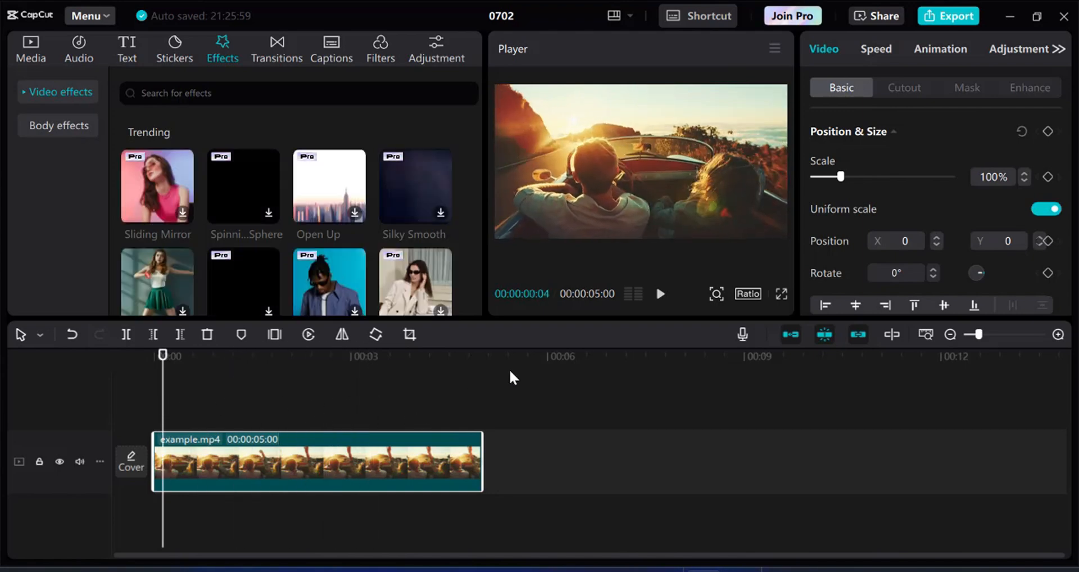
Play the car clip from the start, then switch back to the Media panel.
{"action": "left_click", "coordinate": [661, 294]}
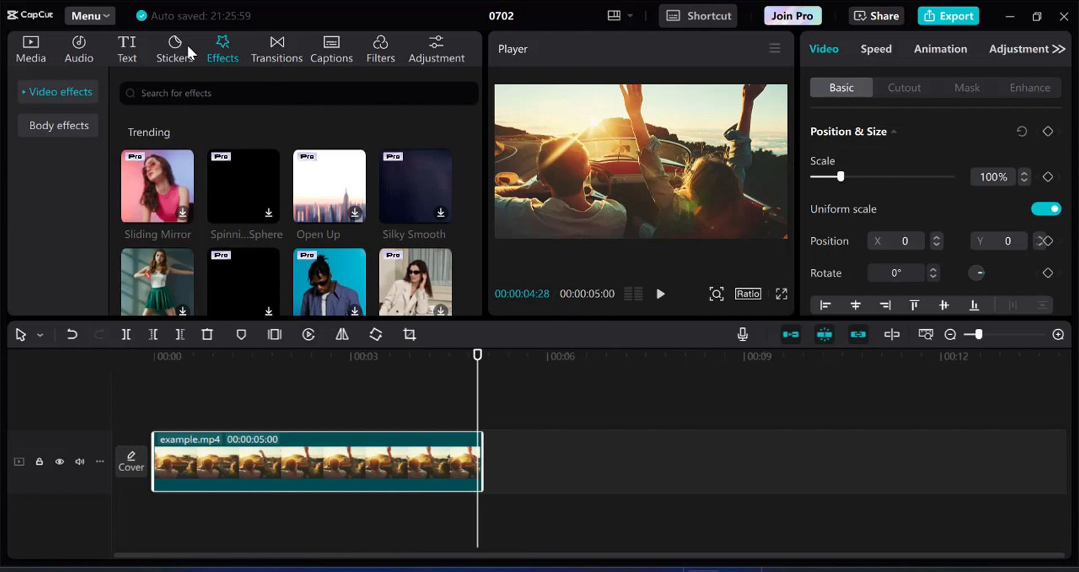
{"action": "left_click", "coordinate": [32, 47]}
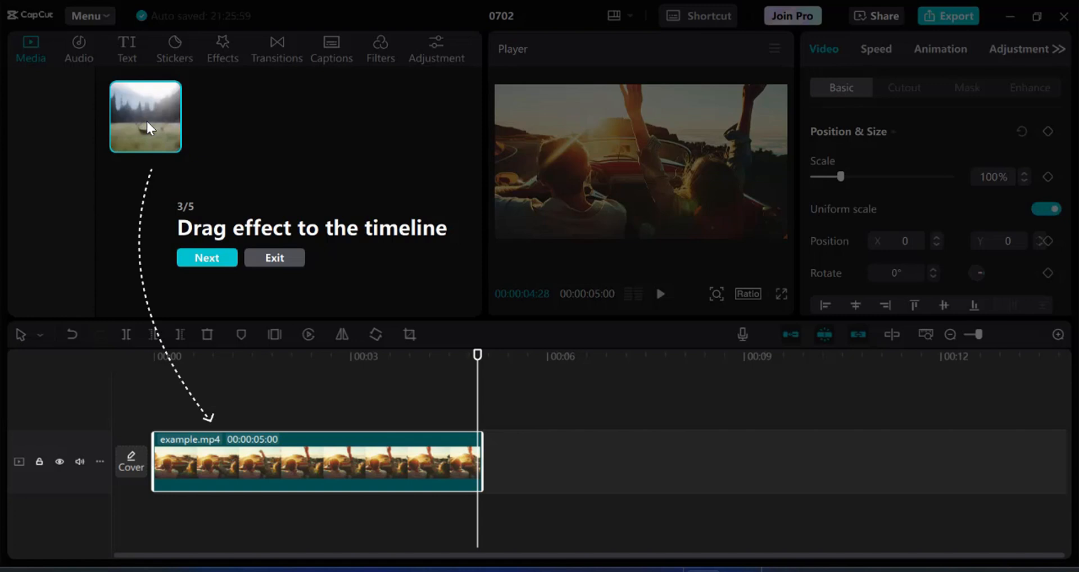
Cancel the Import file window, exit the guided tour and dismiss its reminder tip.
{"action": "left_click", "coordinate": [147, 123]}
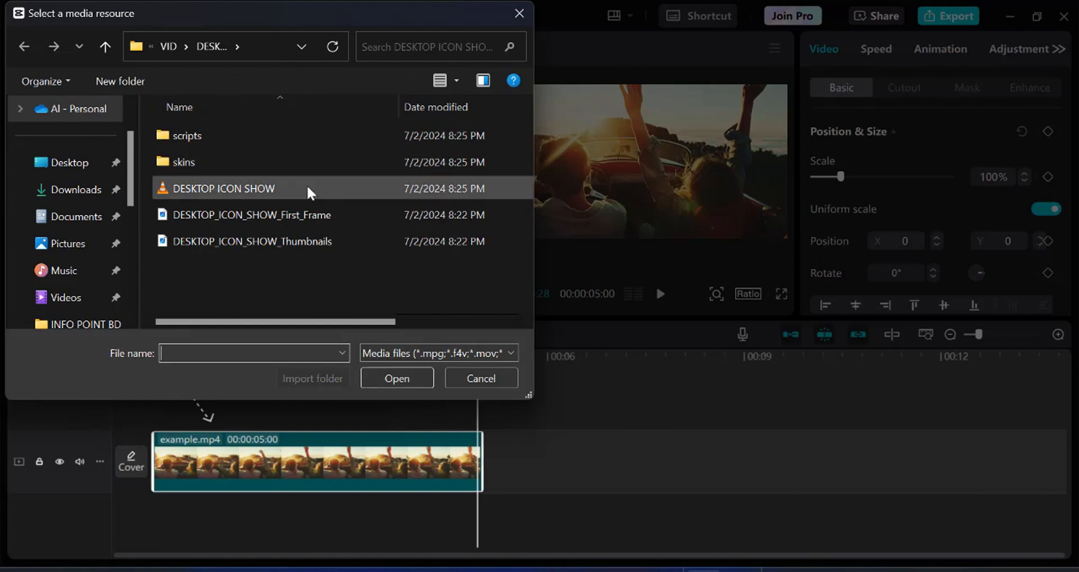
{"action": "left_click", "coordinate": [516, 13]}
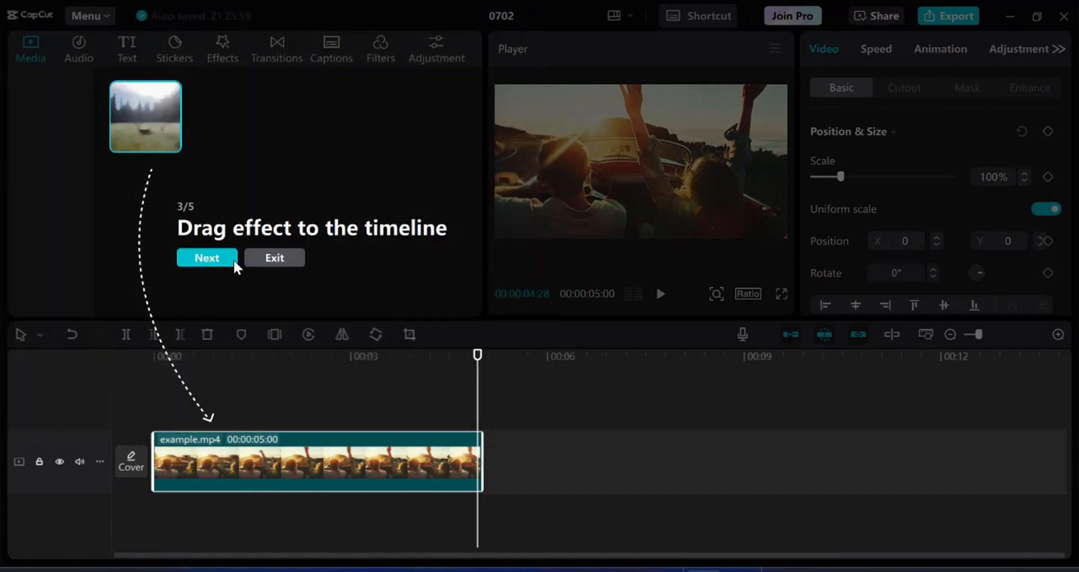
{"action": "left_click", "coordinate": [273, 258]}
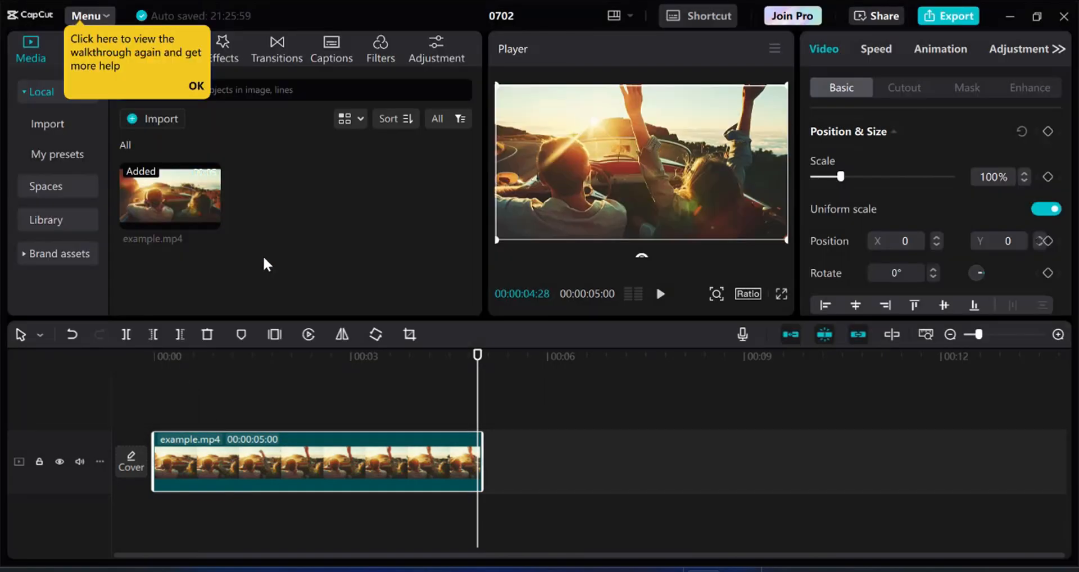
{"action": "left_click", "coordinate": [197, 86]}
{"action": "mouse_move", "coordinate": [213, 205]}
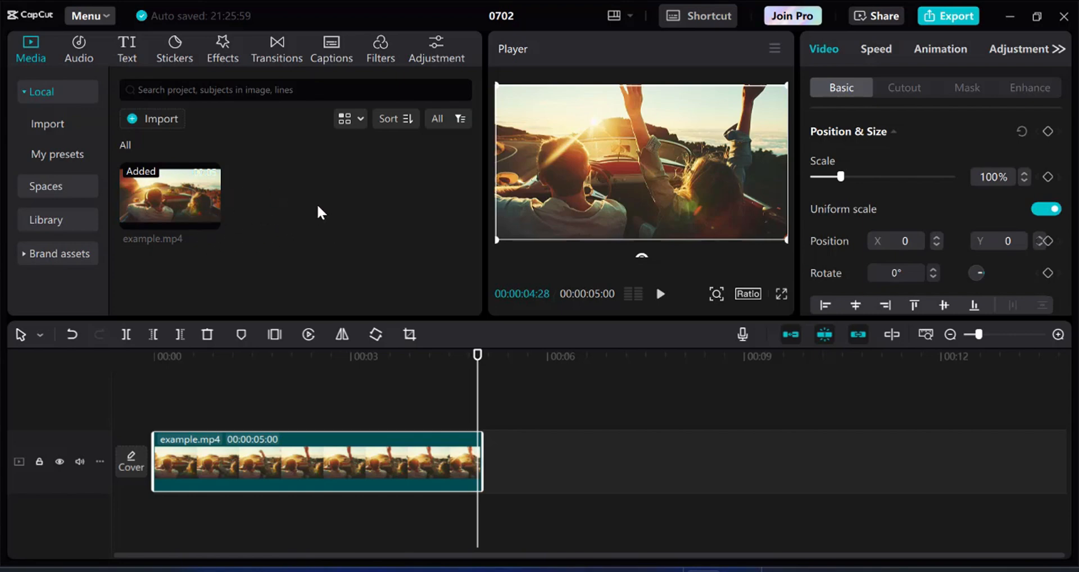
Preview 'Excellent Enterprise Motivational Cinematic' in Music and add it to the timeline.
{"action": "left_click", "coordinate": [79, 54]}
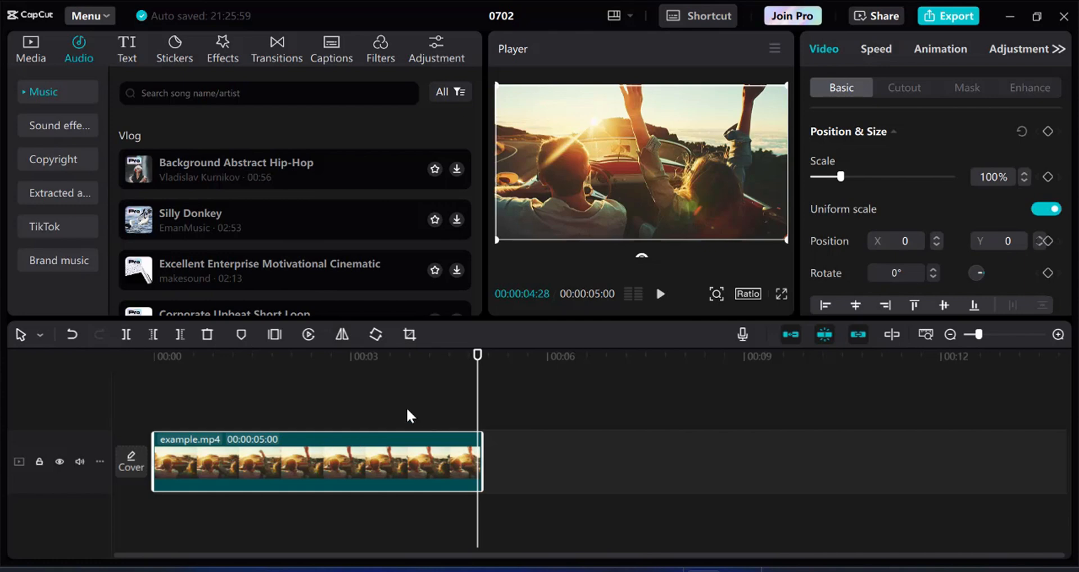
{"action": "scroll", "coordinate": [313, 194], "scroll_direction": "down", "scroll_amount": 1}
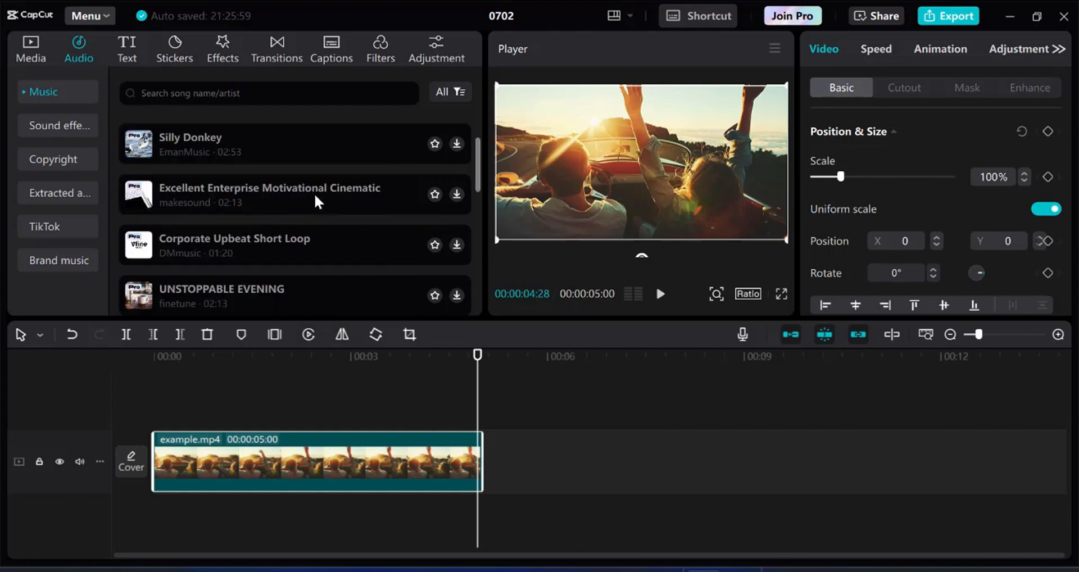
{"action": "scroll", "coordinate": [315, 194], "scroll_direction": "up", "scroll_amount": 1}
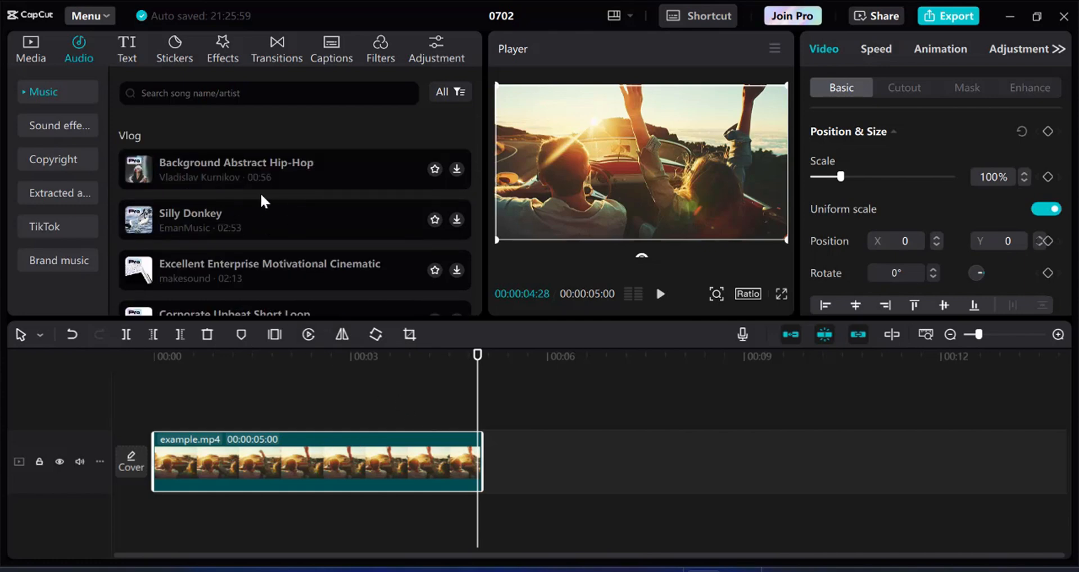
{"action": "scroll", "coordinate": [262, 193], "scroll_direction": "down", "scroll_amount": 1}
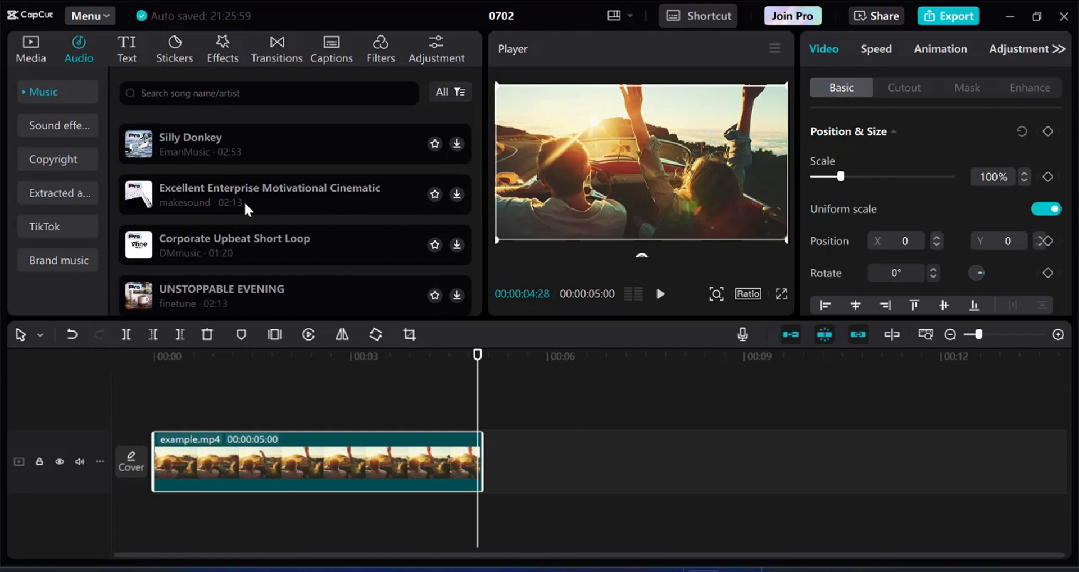
{"action": "left_click", "coordinate": [328, 187]}
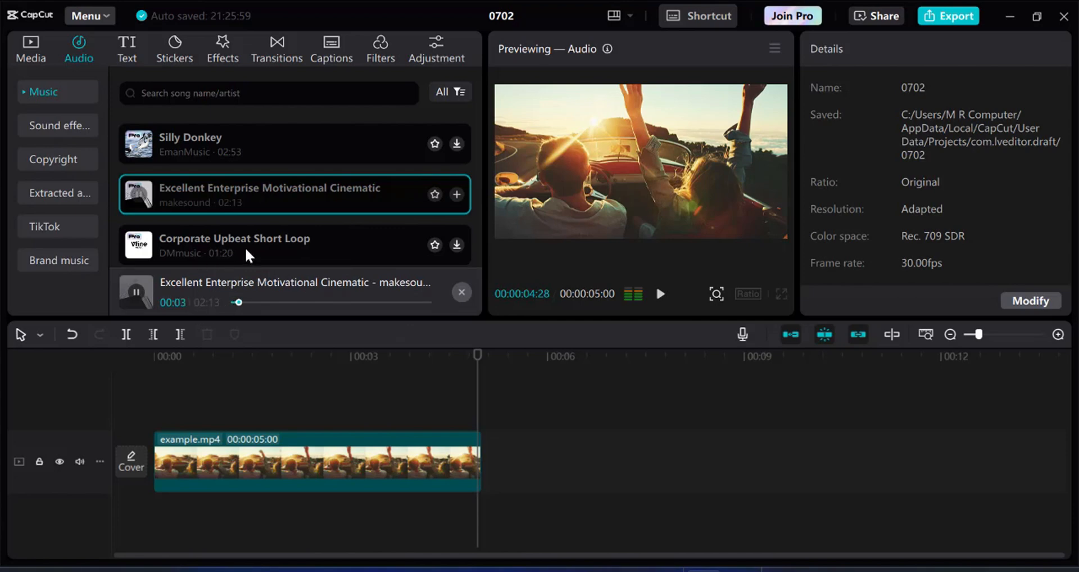
{"action": "left_click", "coordinate": [137, 290]}
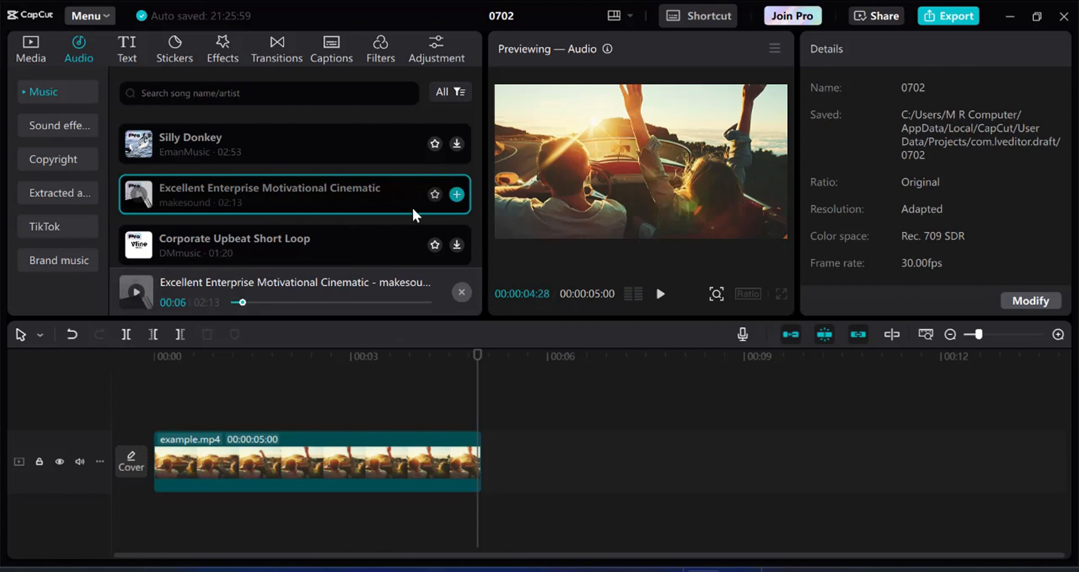
{"action": "left_click", "coordinate": [456, 195]}
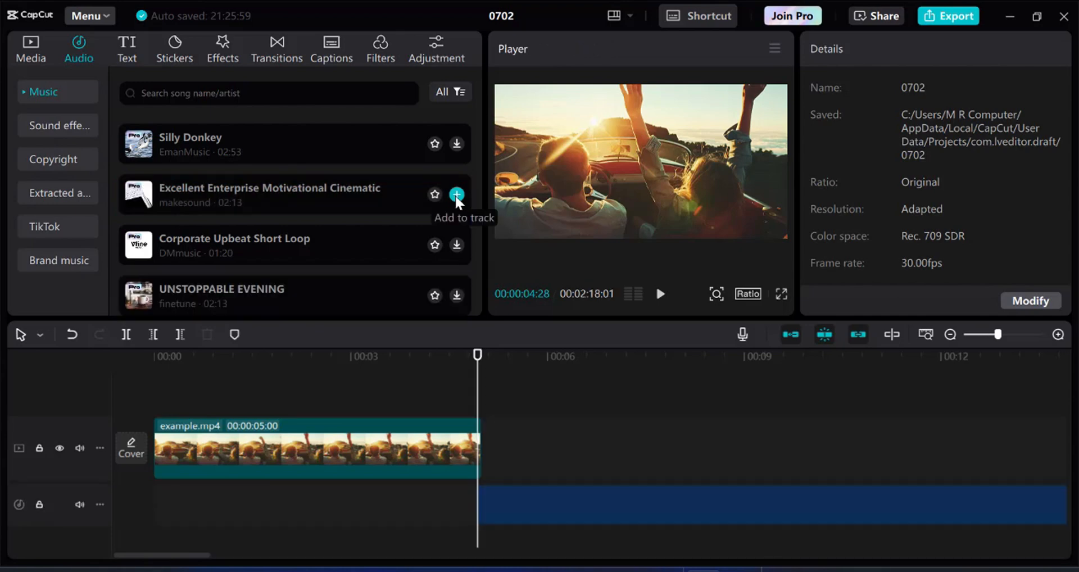
Drag the cinematic music to 00:00, place the playhead about one second in, and select the music.
{"action": "left_click_drag", "start_coordinate": [529, 522], "coordinate": [171, 527]}
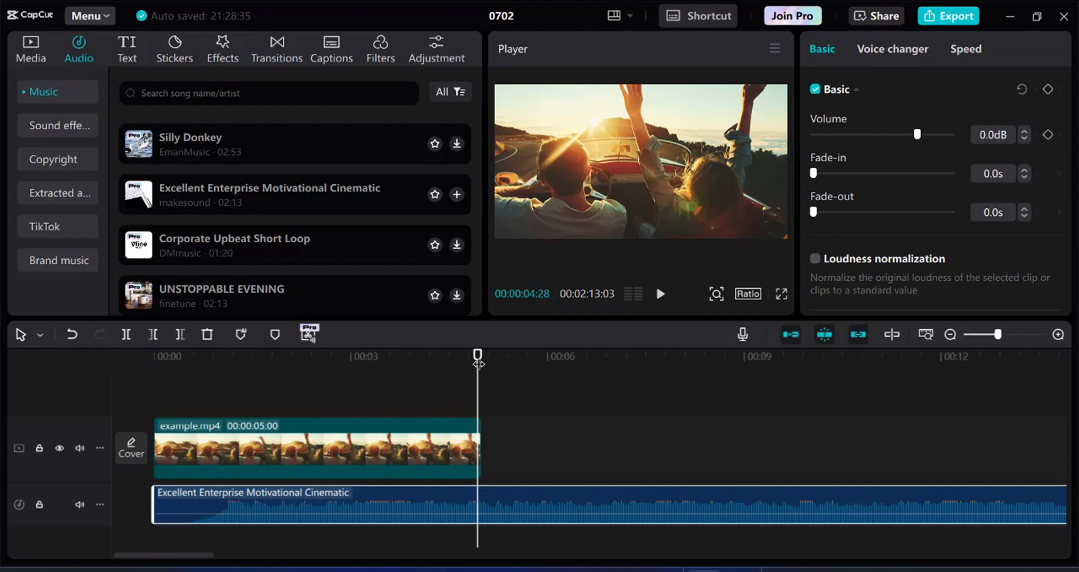
{"action": "left_click_drag", "start_coordinate": [478, 361], "coordinate": [110, 389]}
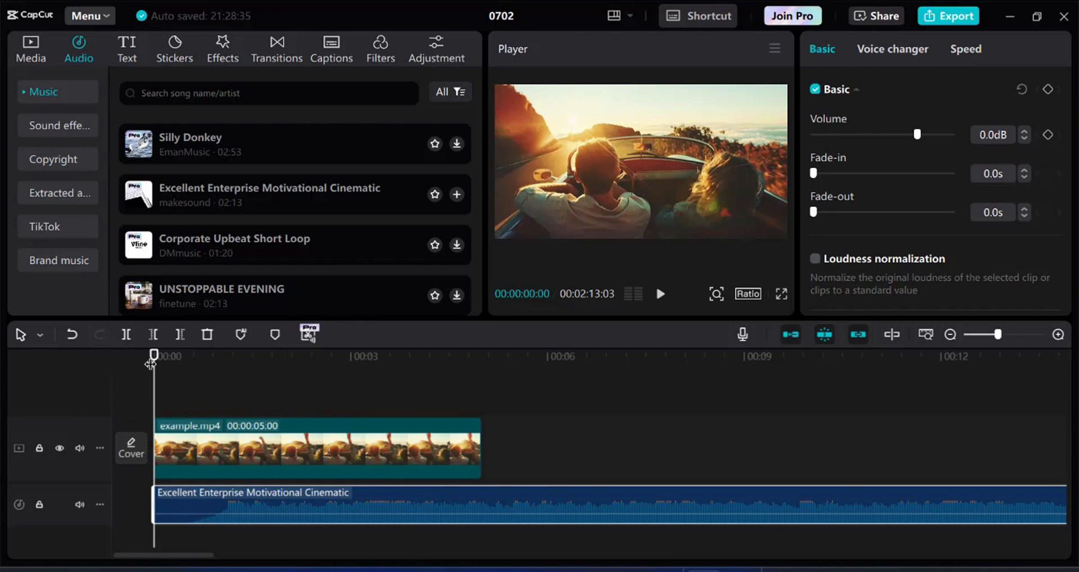
{"action": "left_click_drag", "start_coordinate": [154, 355], "coordinate": [219, 355]}
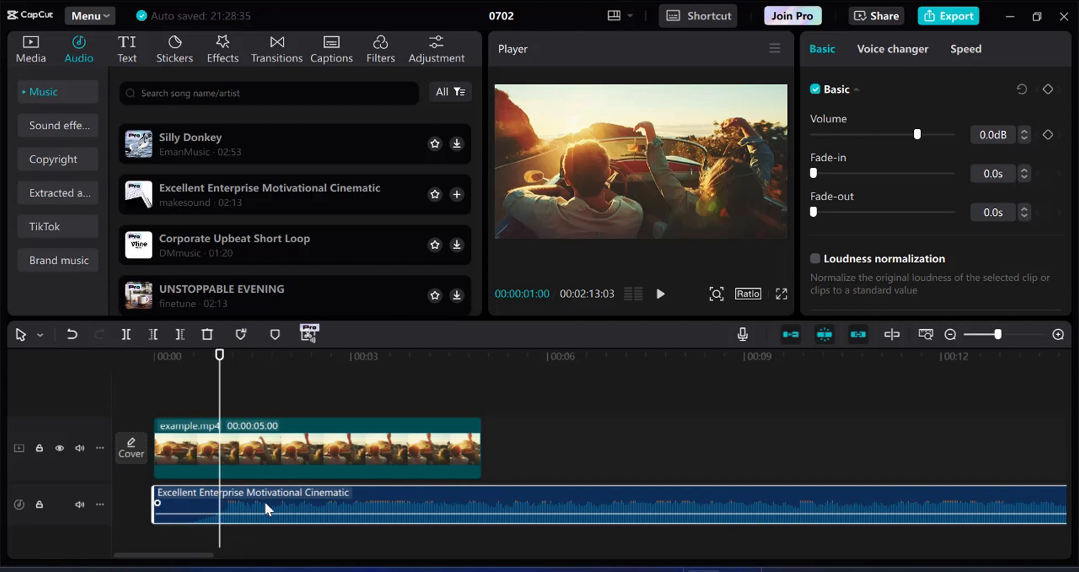
{"action": "left_click", "coordinate": [275, 449]}
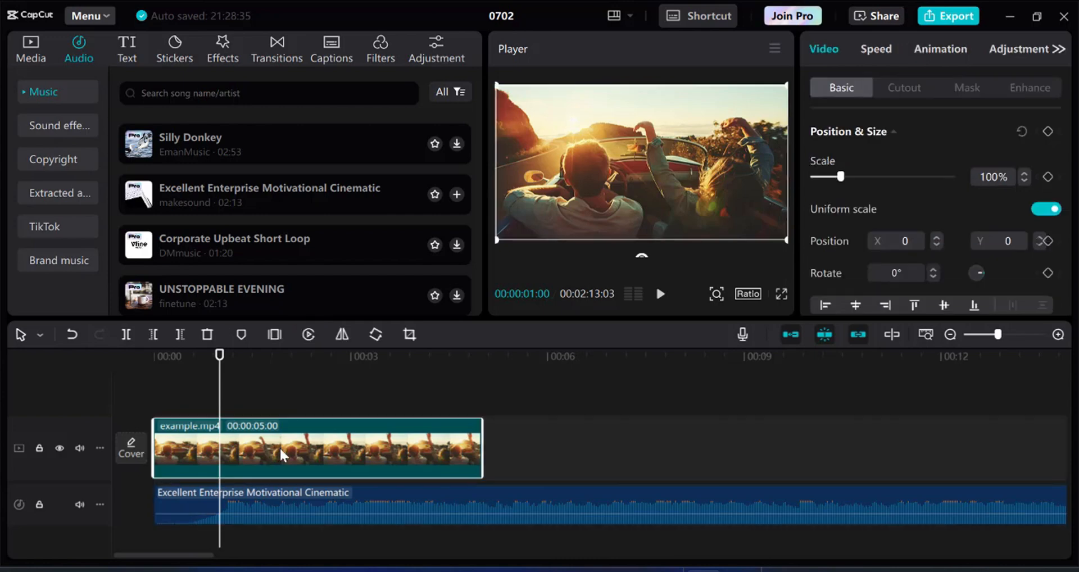
{"action": "left_click", "coordinate": [254, 498]}
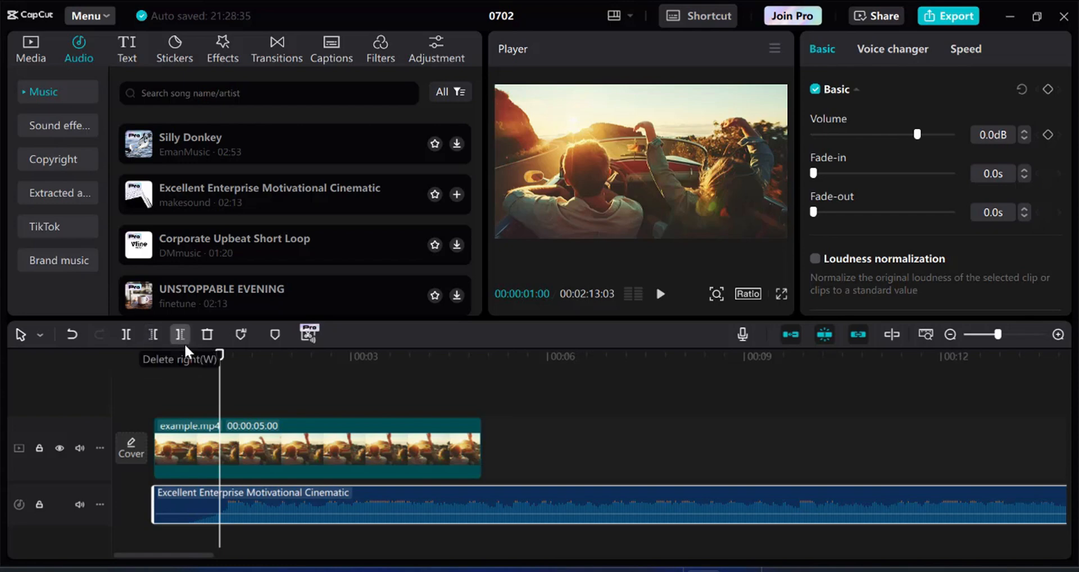
Cut and delete the short opening piece of music, then move the rest to 00:00.
{"action": "left_click", "coordinate": [126, 335]}
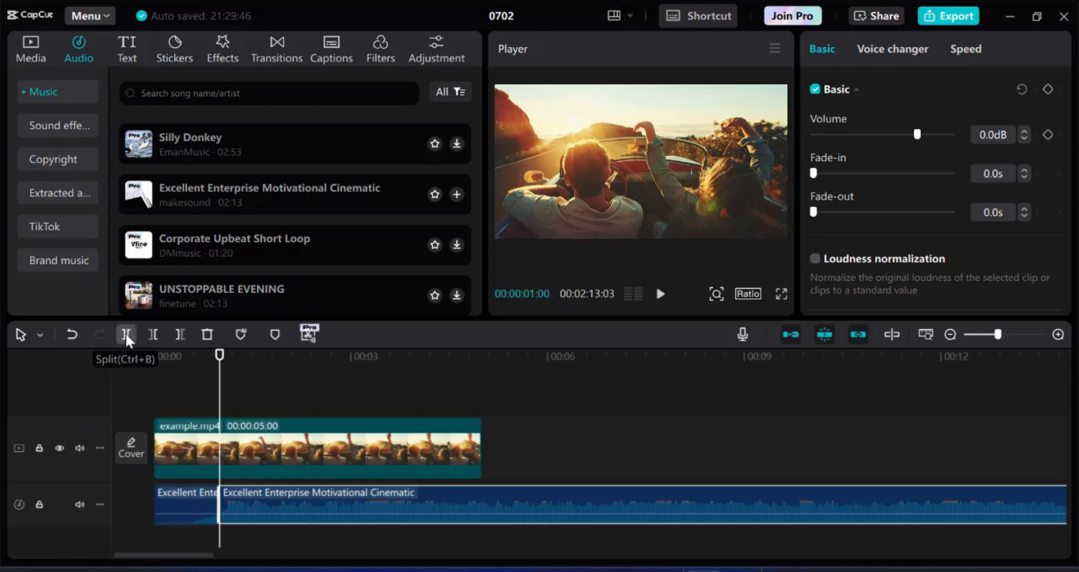
{"action": "left_click", "coordinate": [188, 503]}
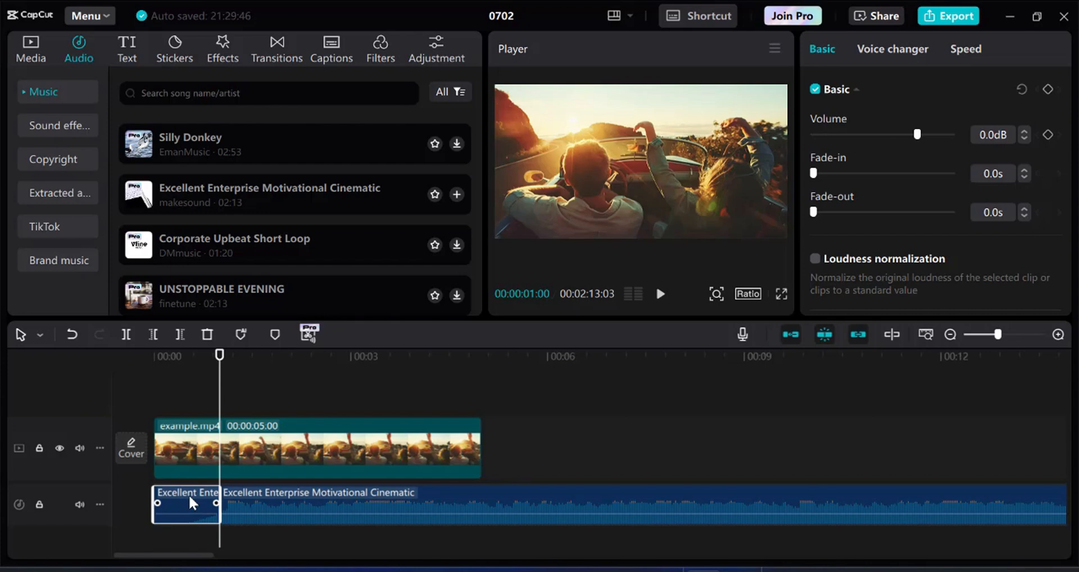
{"action": "key", "text": "Delete"}
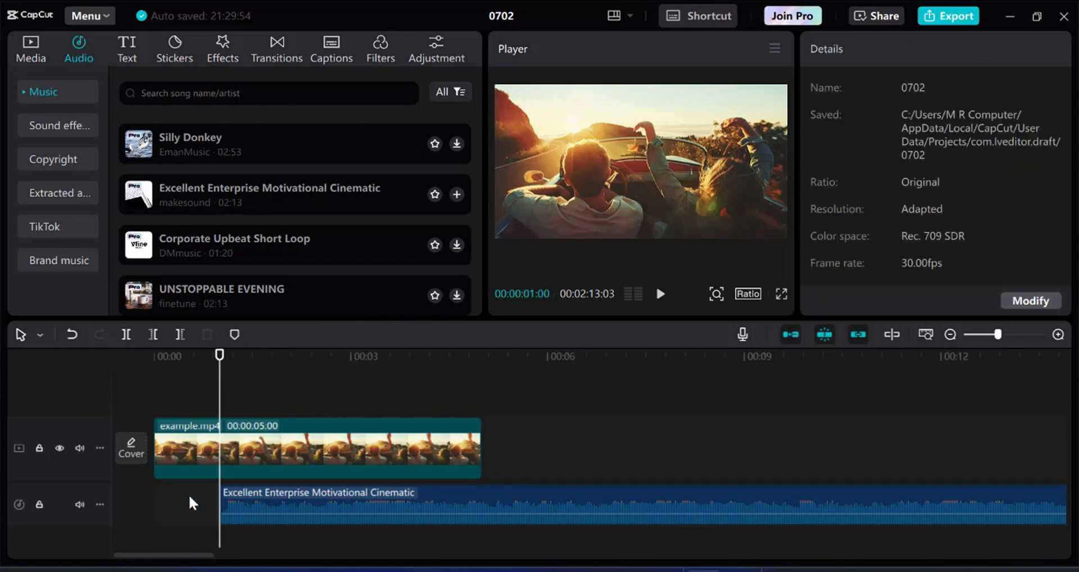
{"action": "left_click_drag", "start_coordinate": [297, 501], "coordinate": [212, 504]}
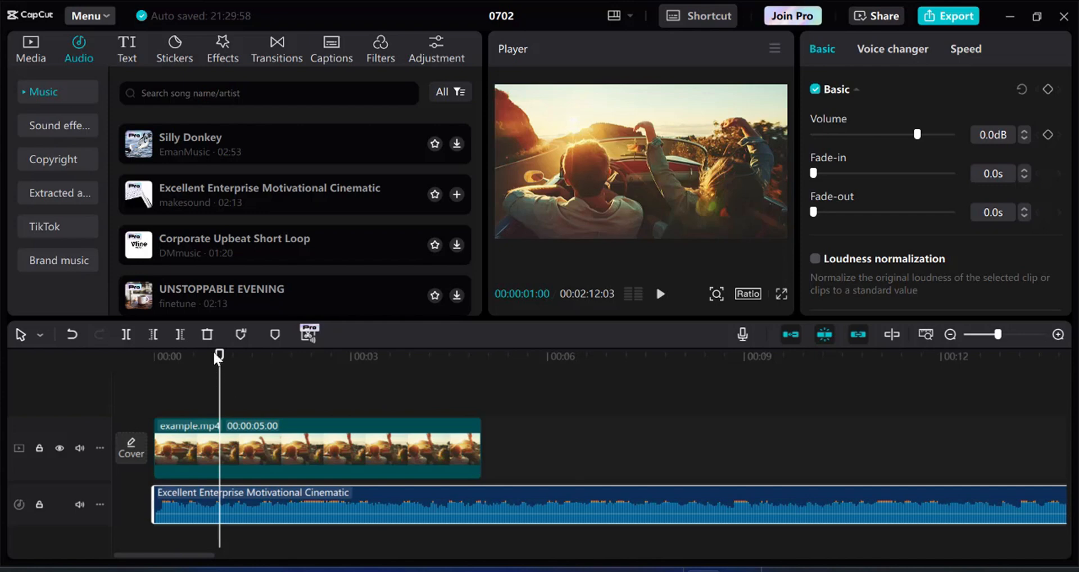
Preview the clip with music from the start, then set the playhead at 00:00:05:00.
{"action": "left_click_drag", "start_coordinate": [218, 354], "coordinate": [143, 368]}
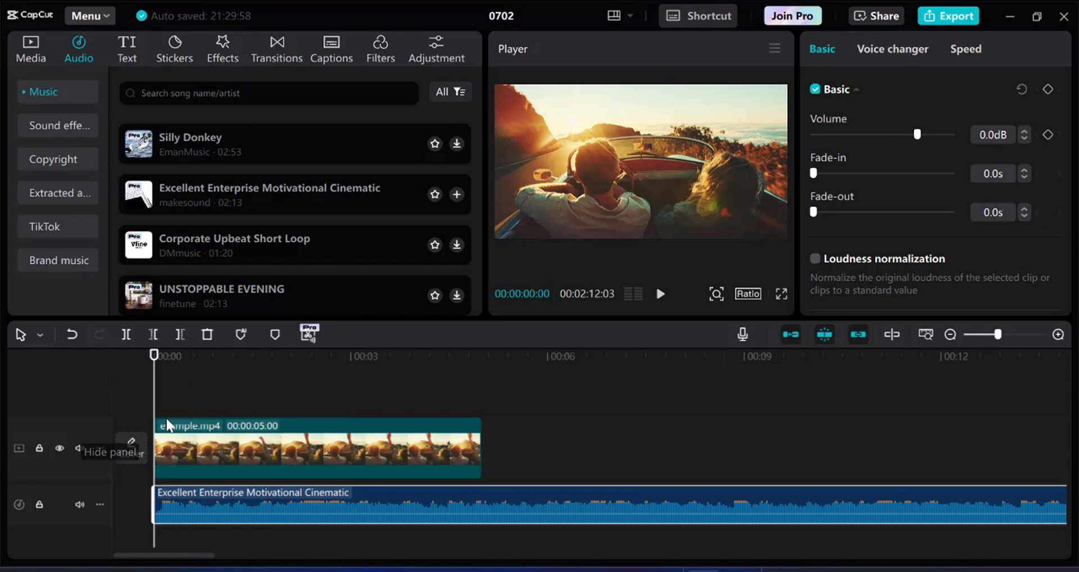
{"action": "left_click", "coordinate": [660, 295]}
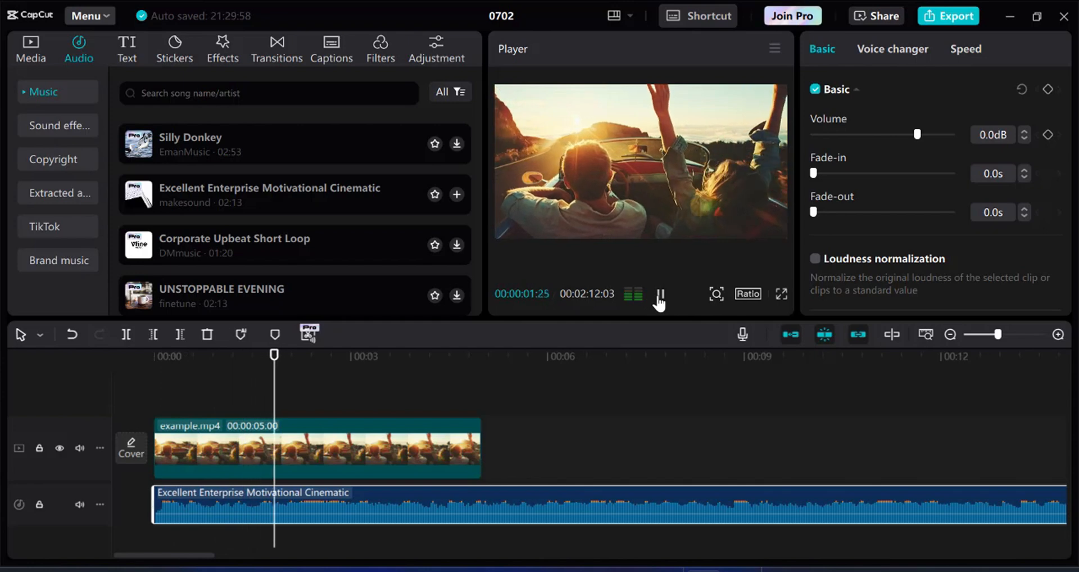
{"action": "left_click", "coordinate": [659, 295]}
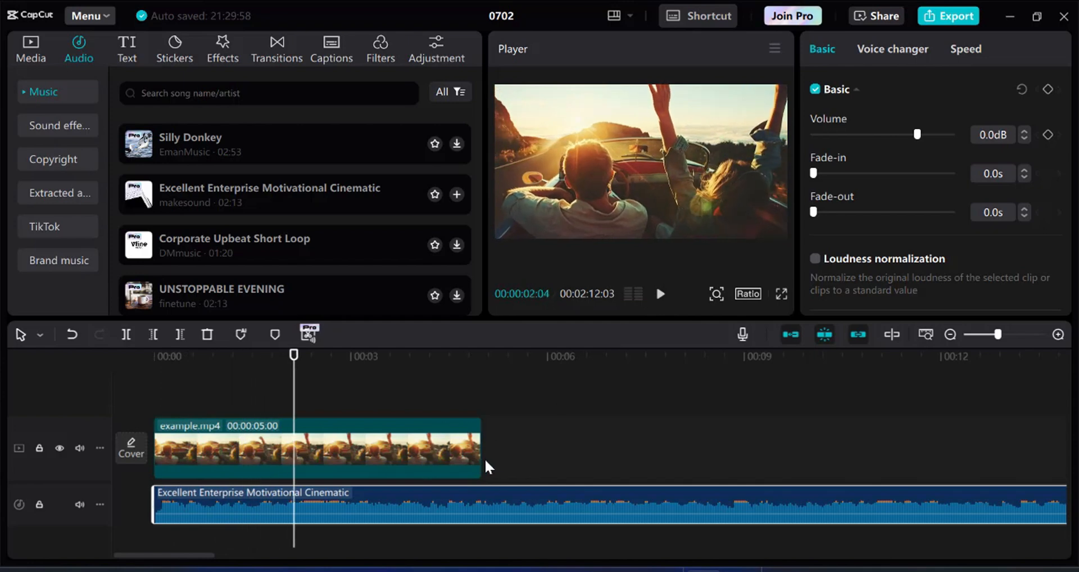
{"action": "left_click_drag", "start_coordinate": [294, 355], "coordinate": [479, 380]}
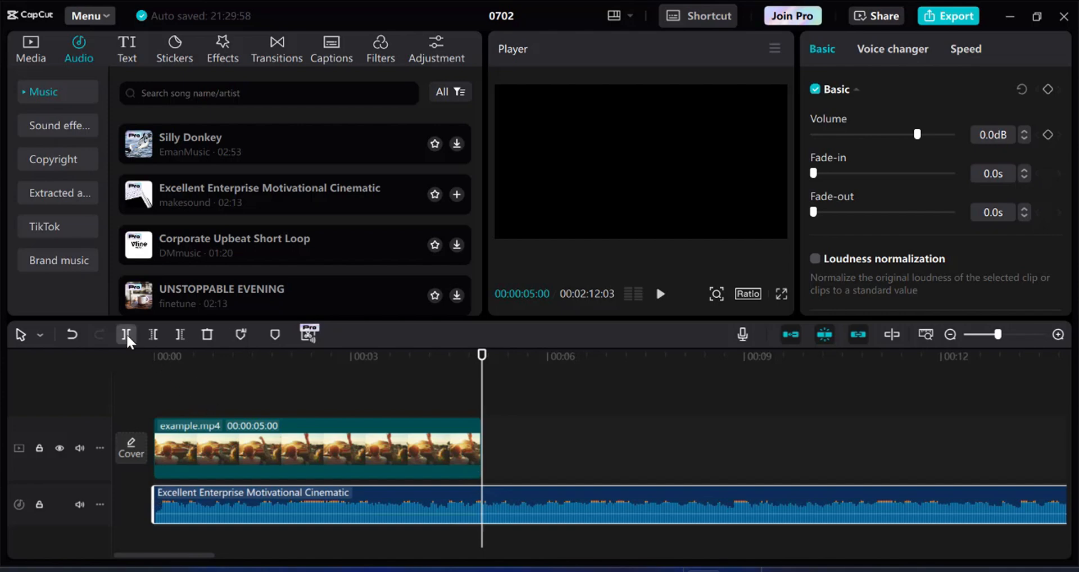
Delete the music right of the 5-second playhead, then return the playhead to the start.
{"action": "left_click", "coordinate": [181, 334]}
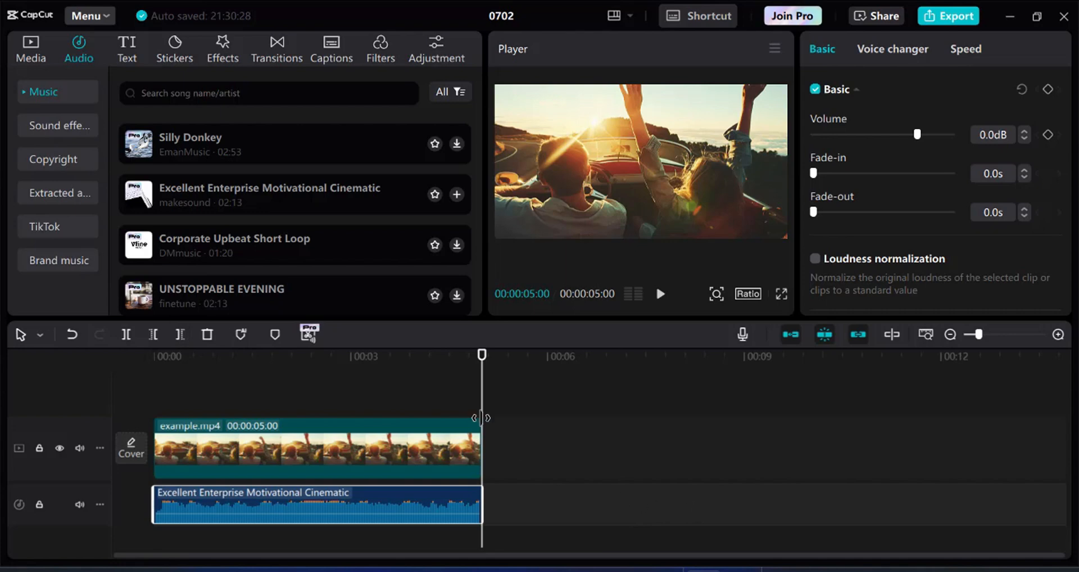
{"action": "left_click_drag", "start_coordinate": [487, 352], "coordinate": [136, 352]}
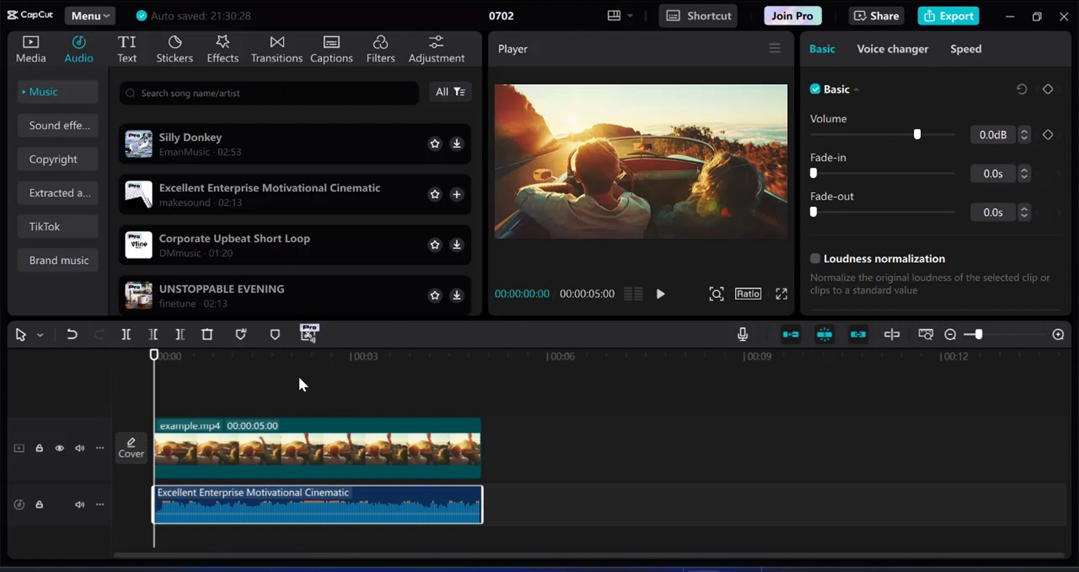
Add a Default text overlay above the car clip and select it for editing.
{"action": "left_click", "coordinate": [124, 51]}
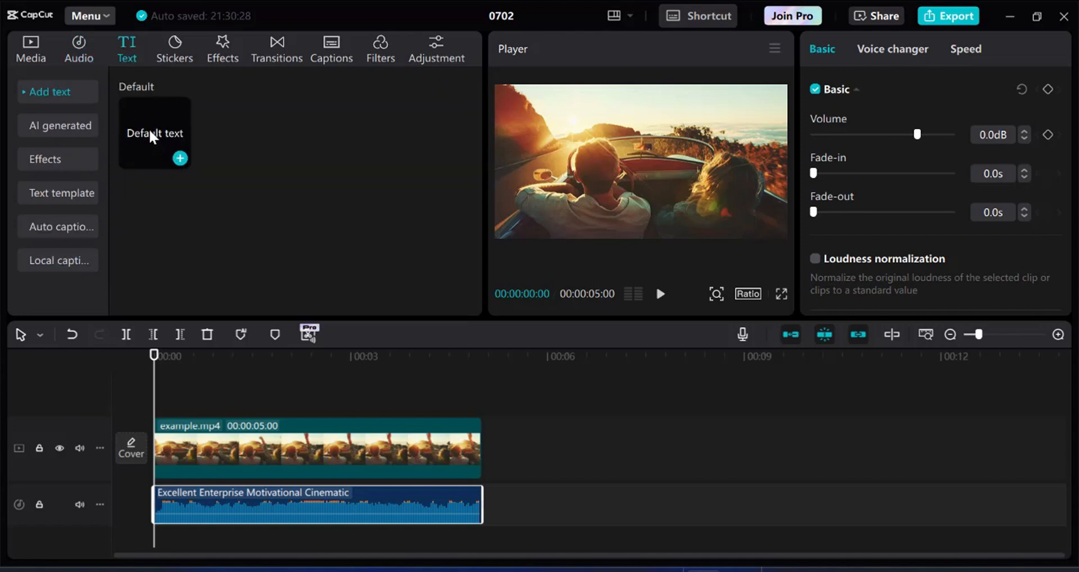
{"action": "left_click", "coordinate": [179, 159]}
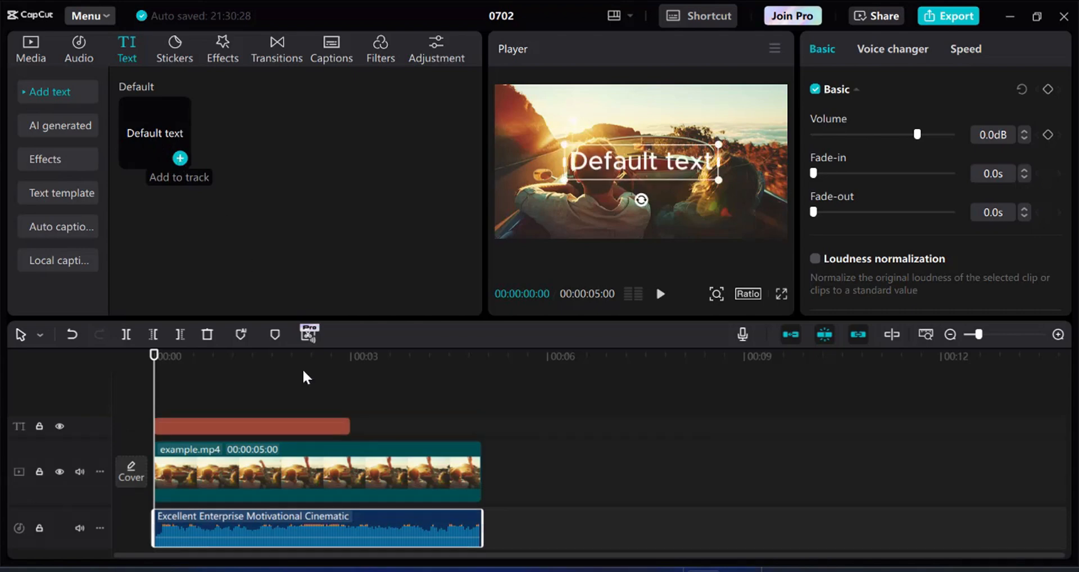
{"action": "left_click", "coordinate": [625, 160]}
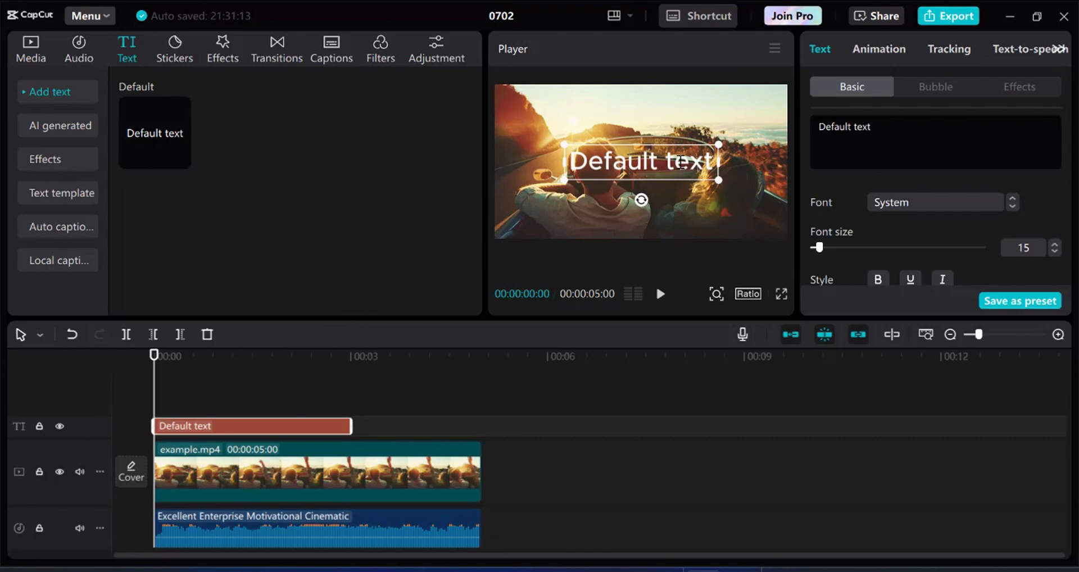
Replace the placeholder with 'capcut Video' and raise the font size to 21.
{"action": "left_click_drag", "start_coordinate": [709, 161], "coordinate": [559, 171]}
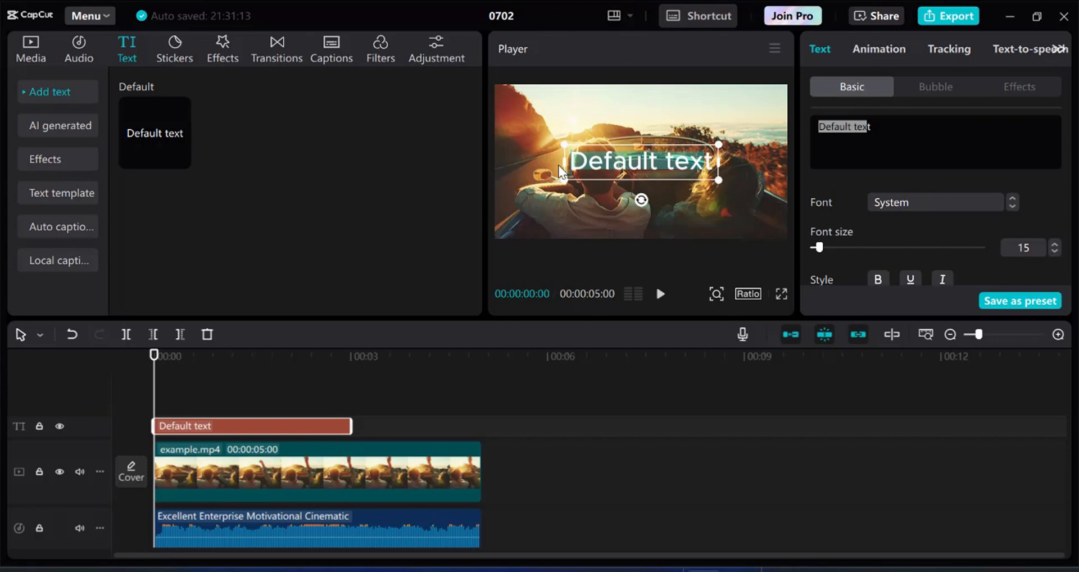
{"action": "type", "text": "C"}
{"action": "key", "text": "BackSpace"}
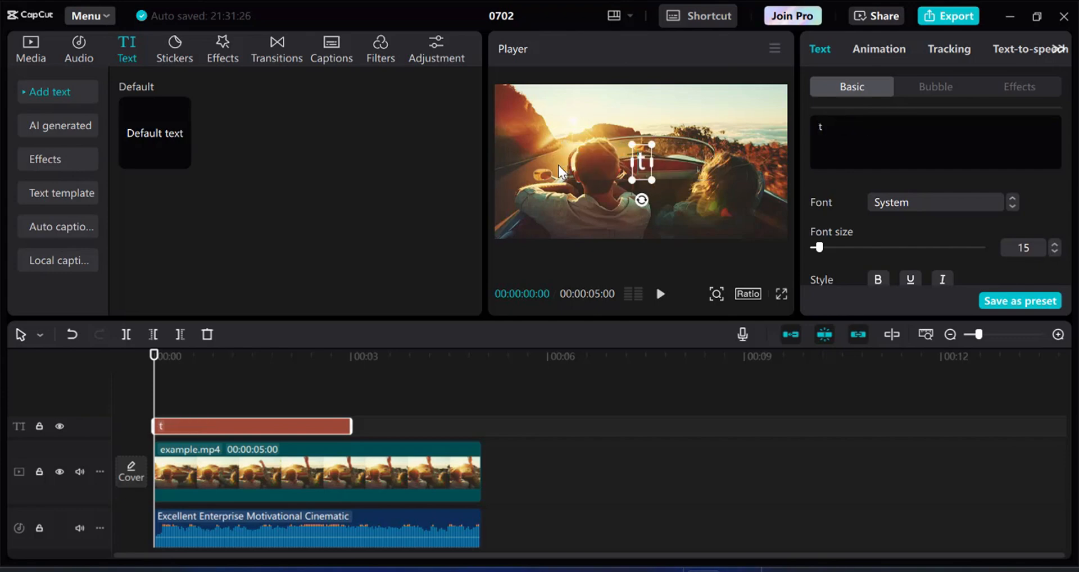
{"action": "key", "text": "BackSpace"}
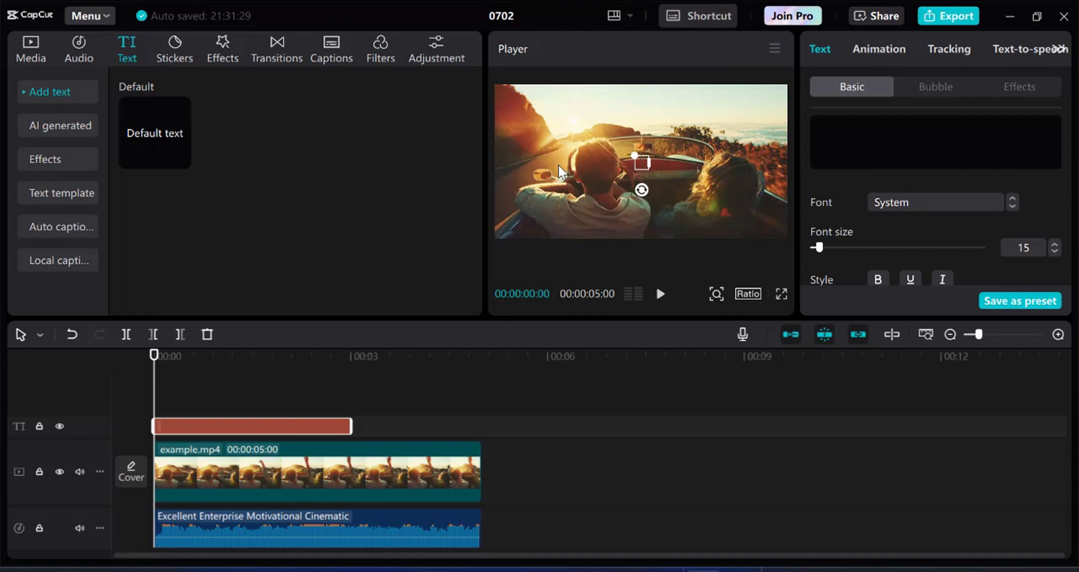
{"action": "type", "text": "ca"}
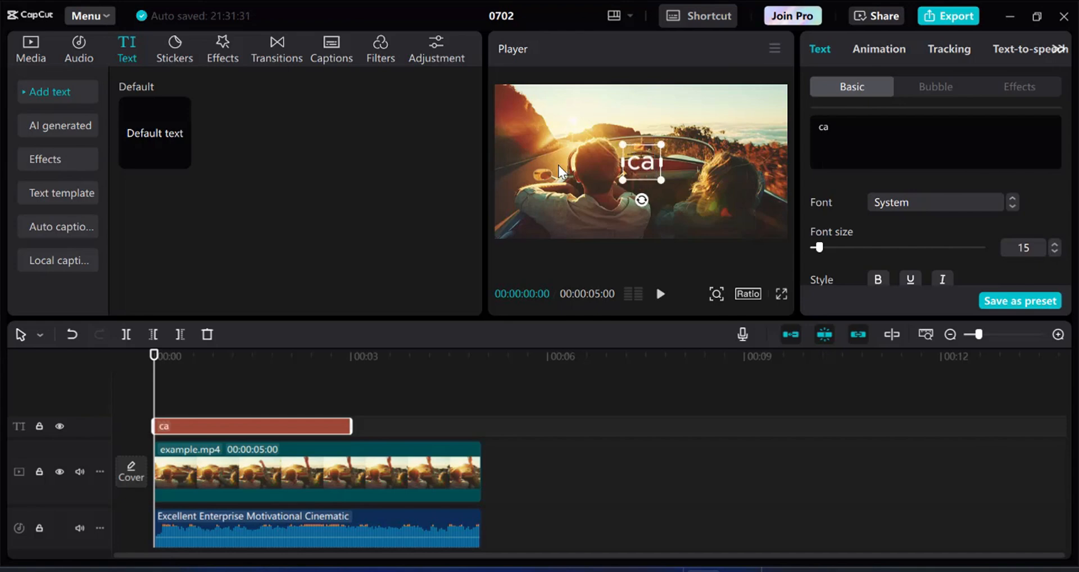
{"action": "type", "text": "pcut"}
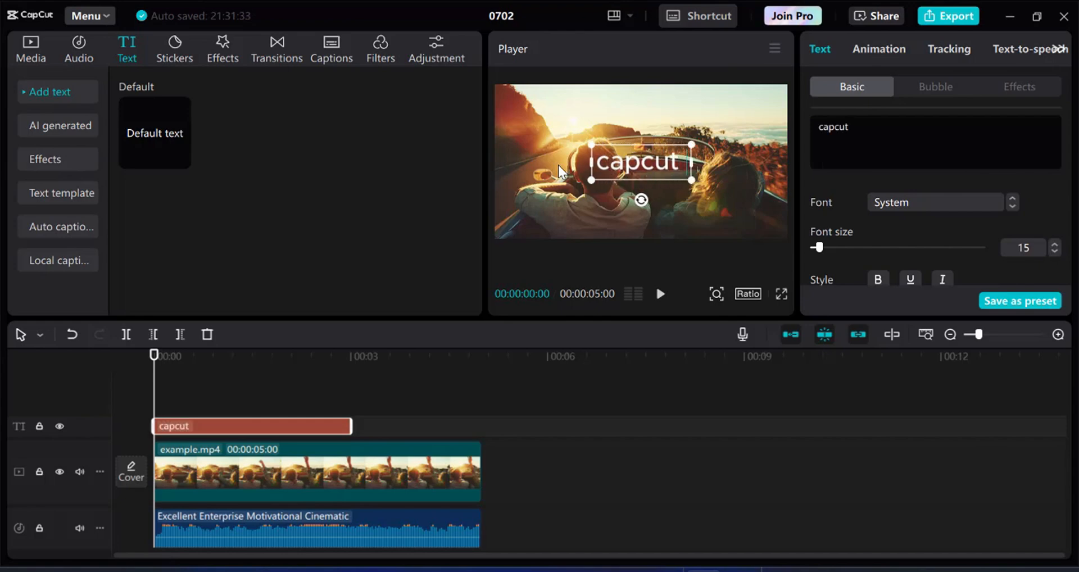
{"action": "type", "text": " Video"}
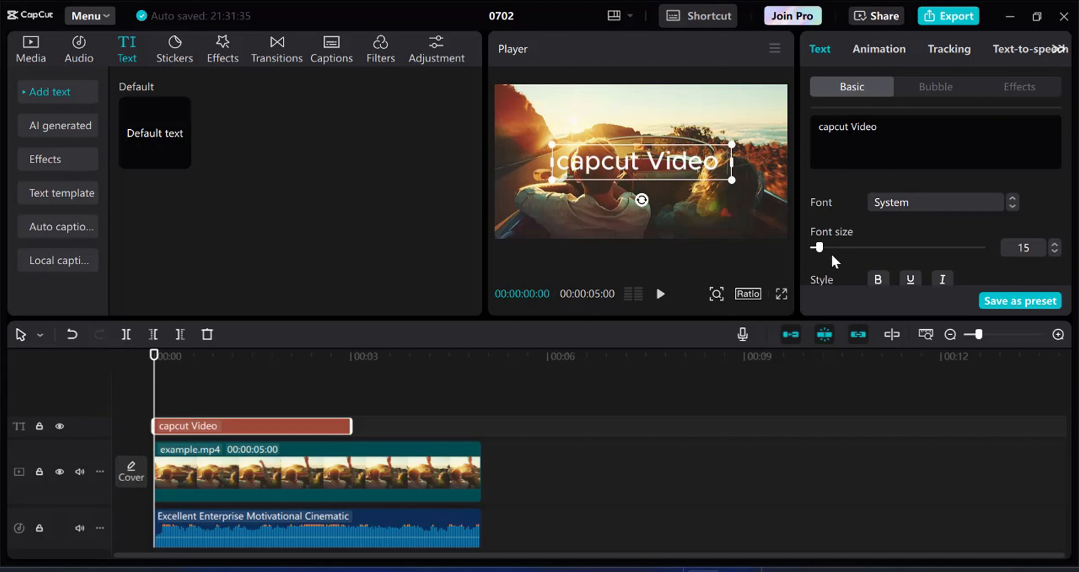
{"action": "mouse_move", "coordinate": [822, 247]}
{"action": "left_mouse_down"}
{"action": "mouse_move", "coordinate": [836, 247]}
{"action": "mouse_move", "coordinate": [825, 248]}
{"action": "left_mouse_up"}
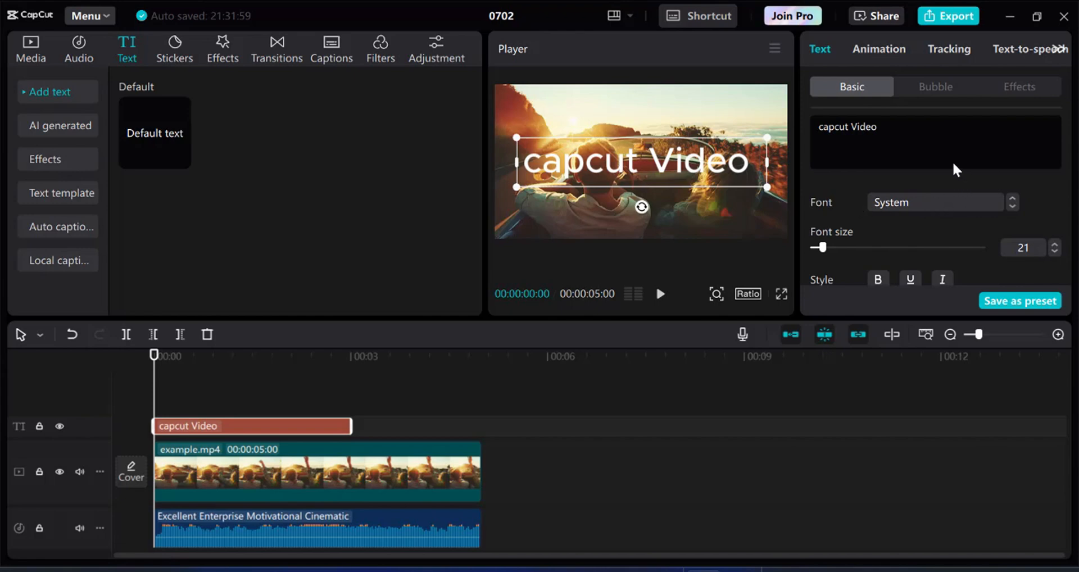
{"action": "left_click", "coordinate": [902, 202]}
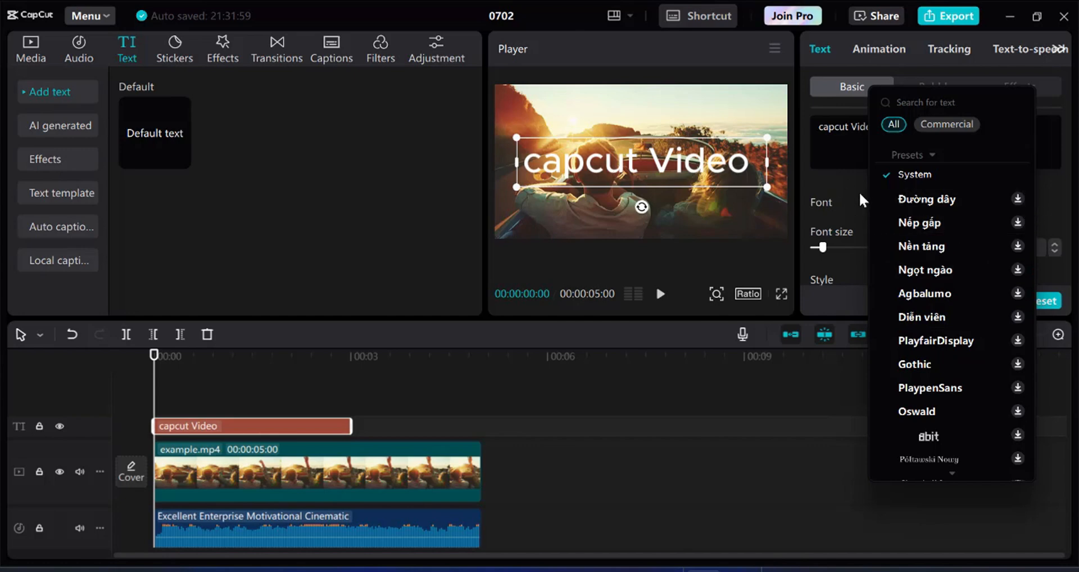
Keep the current font and centring, make 'capcut Video' bold, and leave underline off.
{"action": "left_click", "coordinate": [847, 181]}
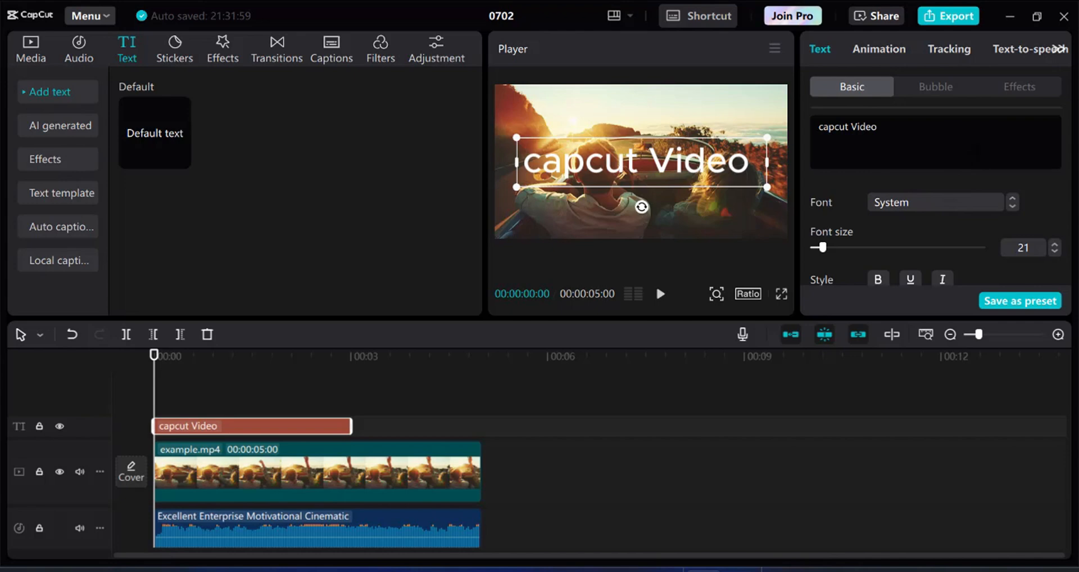
{"action": "scroll", "coordinate": [911, 225], "scroll_direction": "down", "scroll_amount": 2}
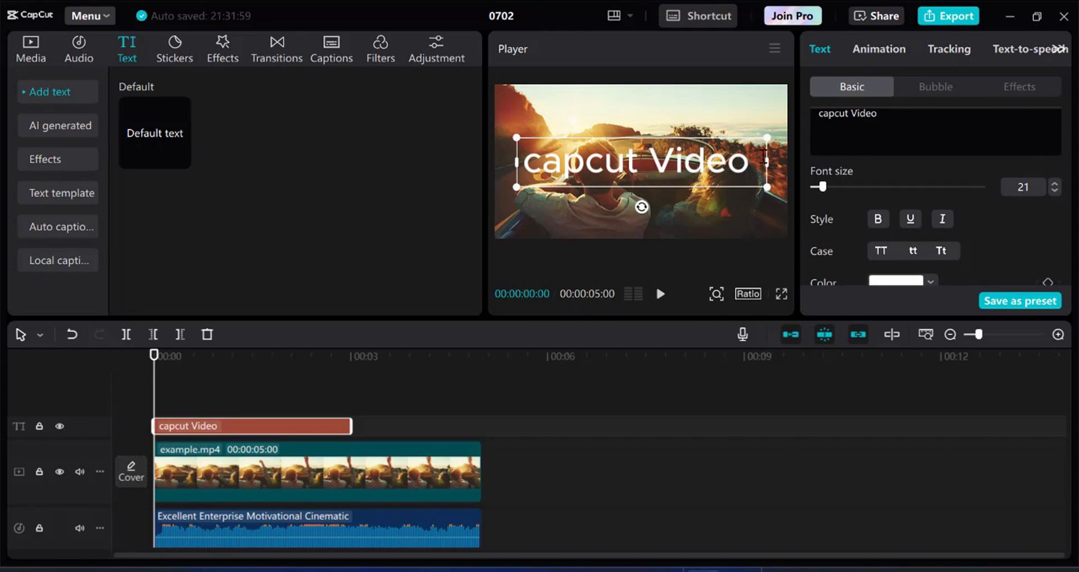
{"action": "mouse_move", "coordinate": [755, 158]}
{"action": "left_mouse_down"}
{"action": "mouse_move", "coordinate": [550, 154]}
{"action": "mouse_move", "coordinate": [744, 166]}
{"action": "left_mouse_up"}
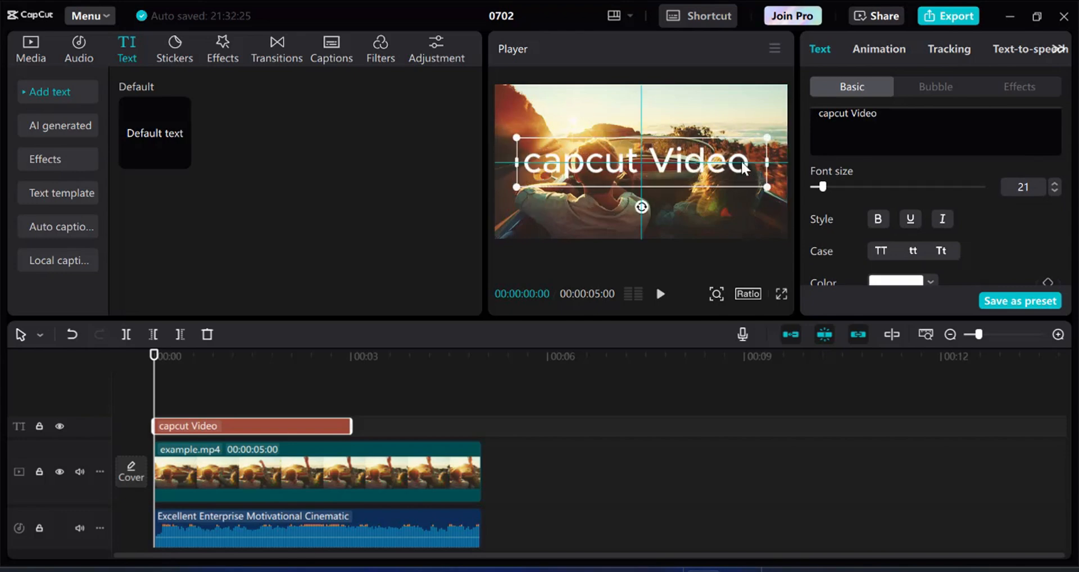
{"action": "left_click", "coordinate": [880, 222]}
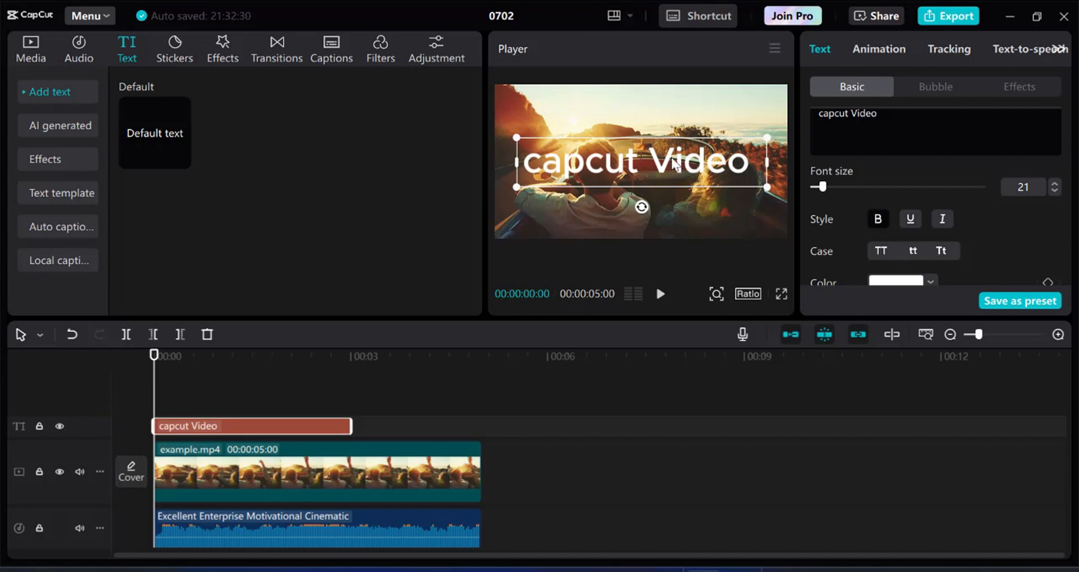
{"action": "left_click", "coordinate": [909, 217]}
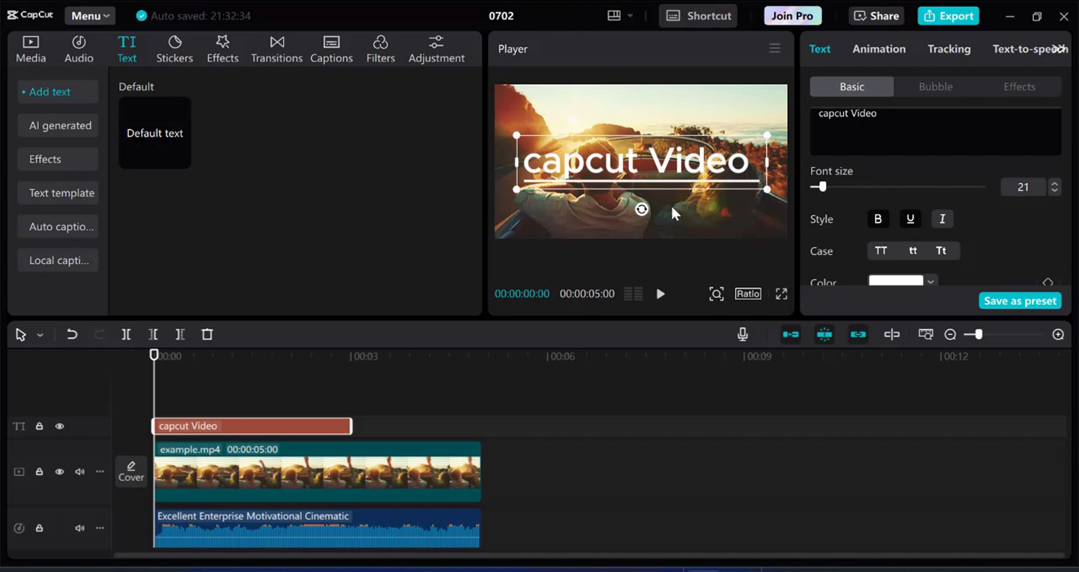
{"action": "left_click", "coordinate": [907, 219]}
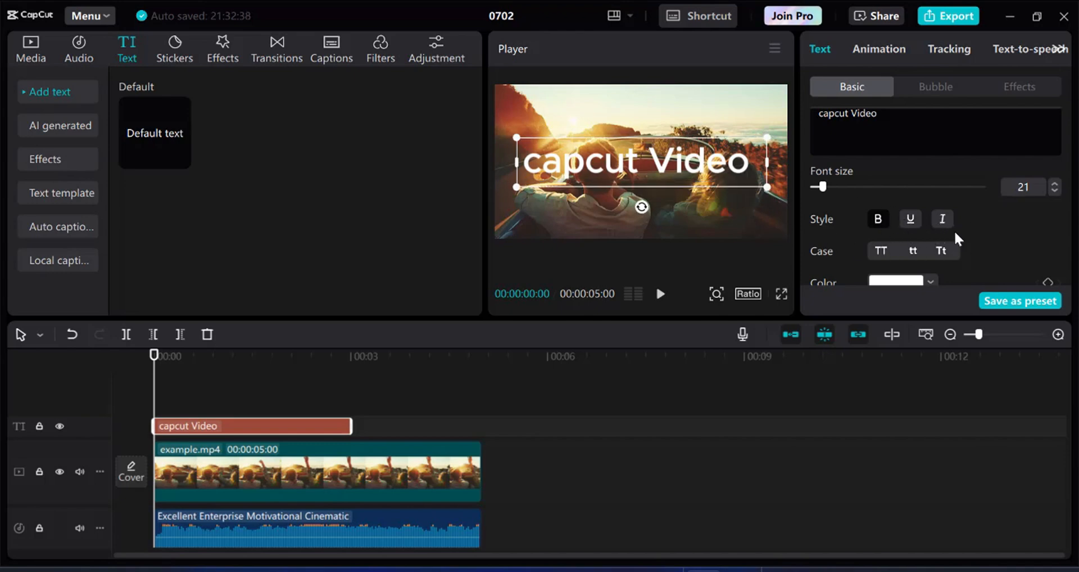
{"action": "scroll", "coordinate": [953, 230], "scroll_direction": "down", "scroll_amount": 2}
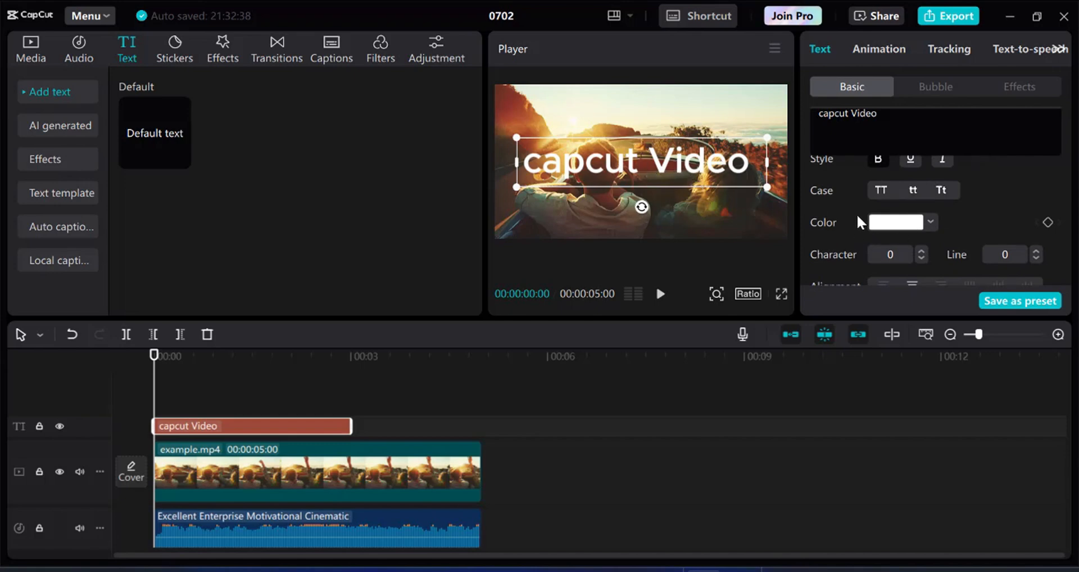
Turn the 'capcut Video' title bright green (hex 34EE4E).
{"action": "left_click", "coordinate": [894, 225]}
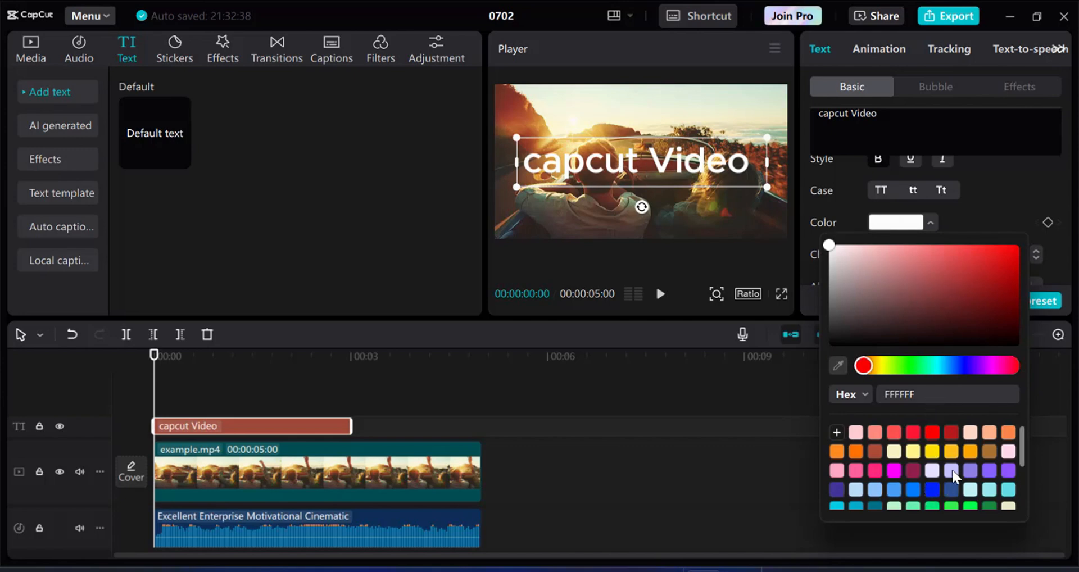
{"action": "scroll", "coordinate": [933, 472], "scroll_direction": "down", "scroll_amount": 3}
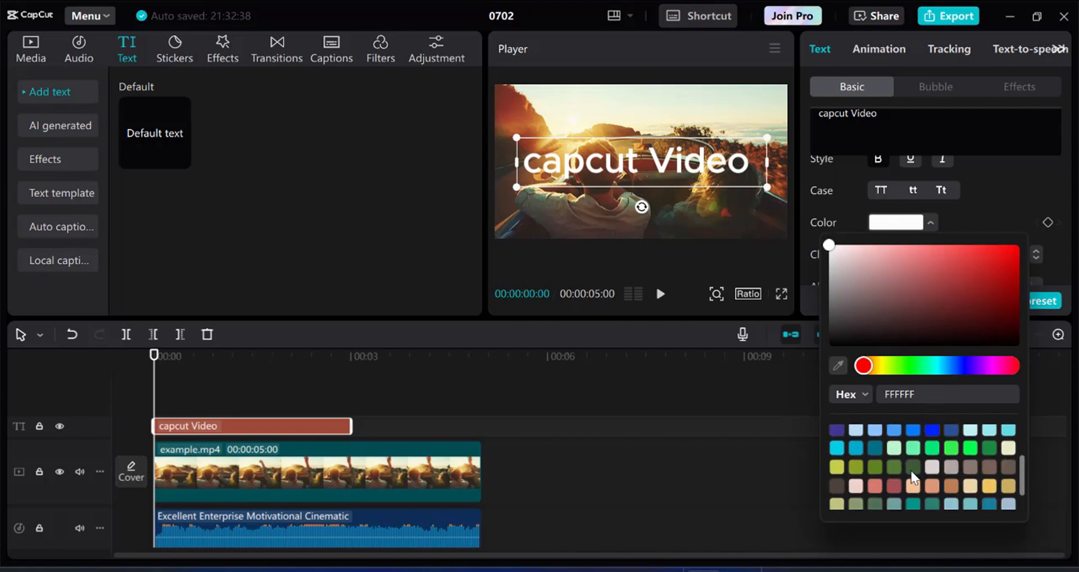
{"action": "left_click", "coordinate": [952, 449]}
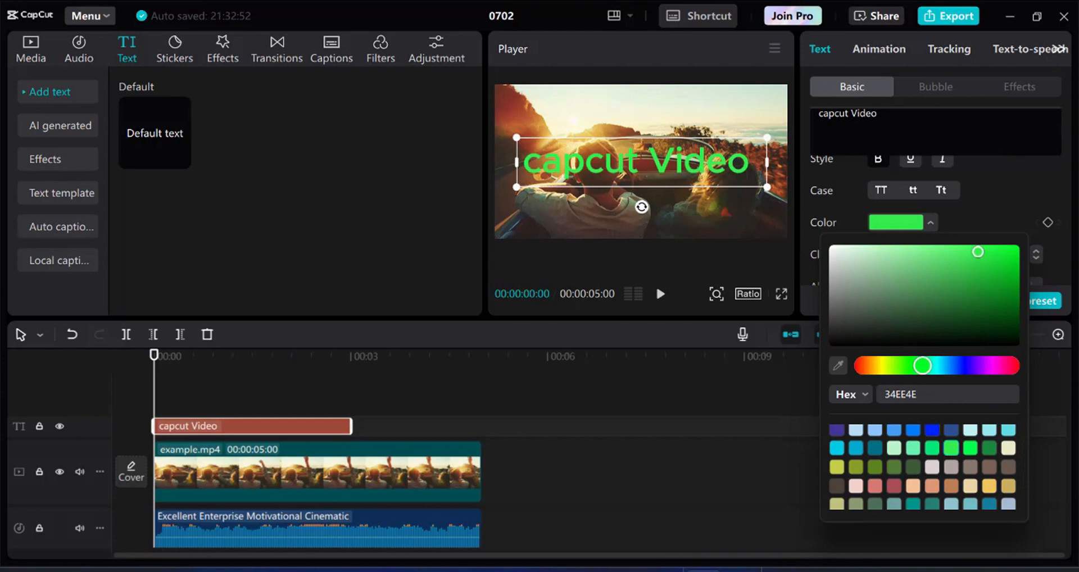
{"action": "left_click", "coordinate": [927, 135]}
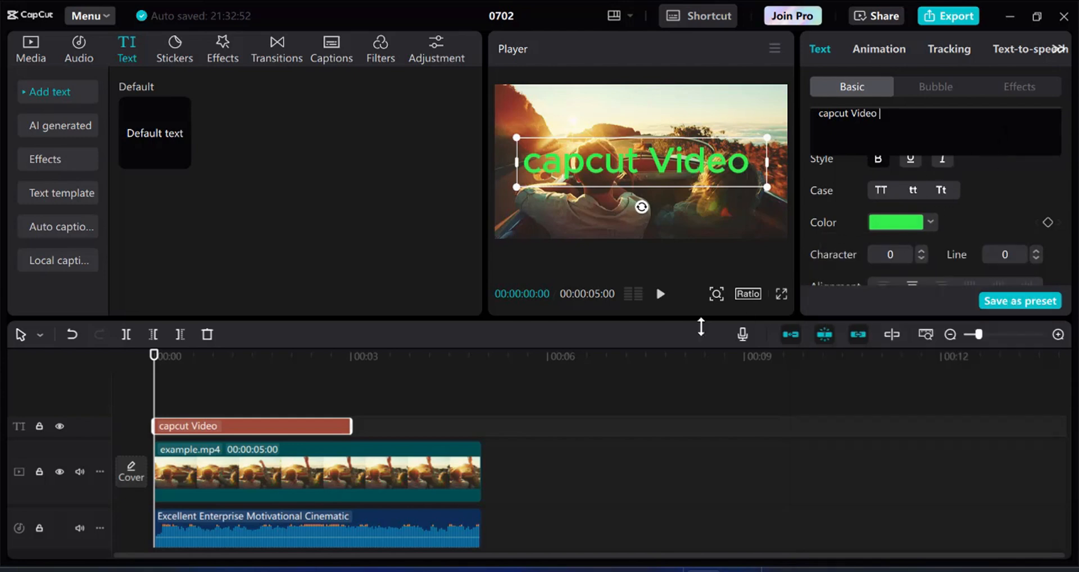
Preview the green title, then pause and bring the playhead back to 00:00.
{"action": "left_click", "coordinate": [658, 295]}
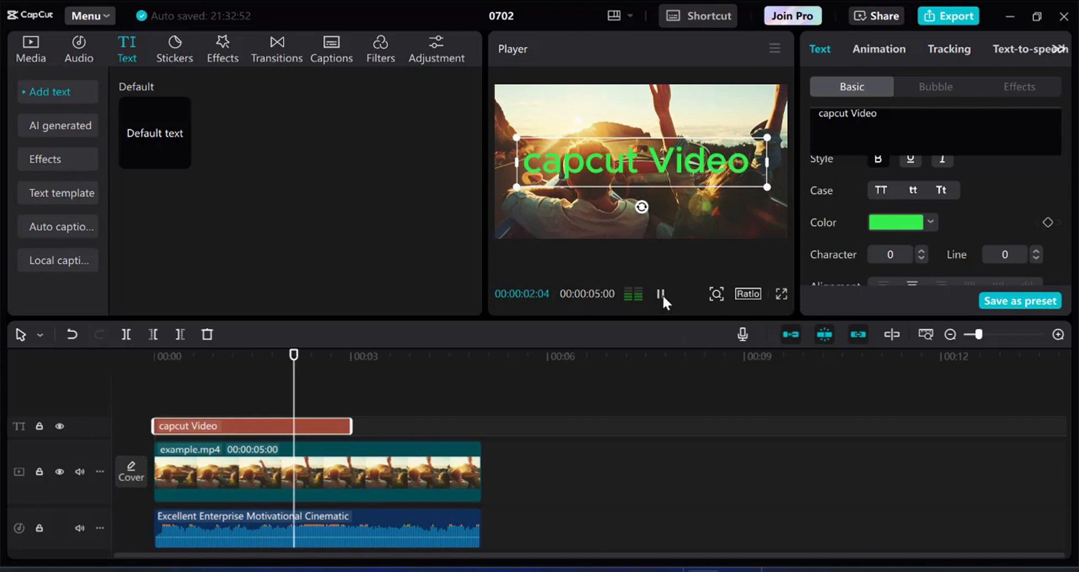
{"action": "key", "text": "space"}
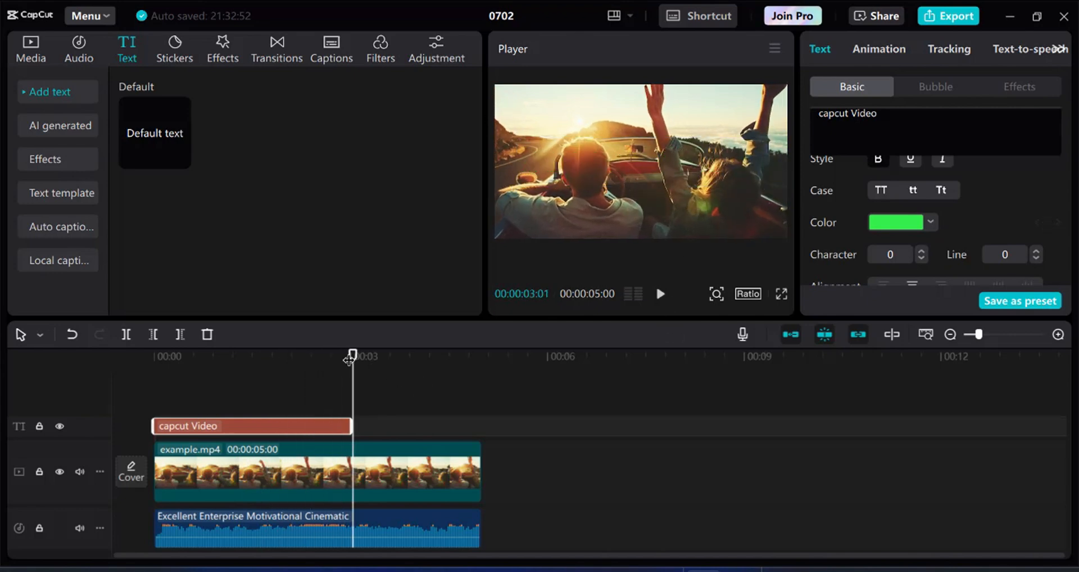
{"action": "left_click_drag", "start_coordinate": [271, 362], "coordinate": [139, 367]}
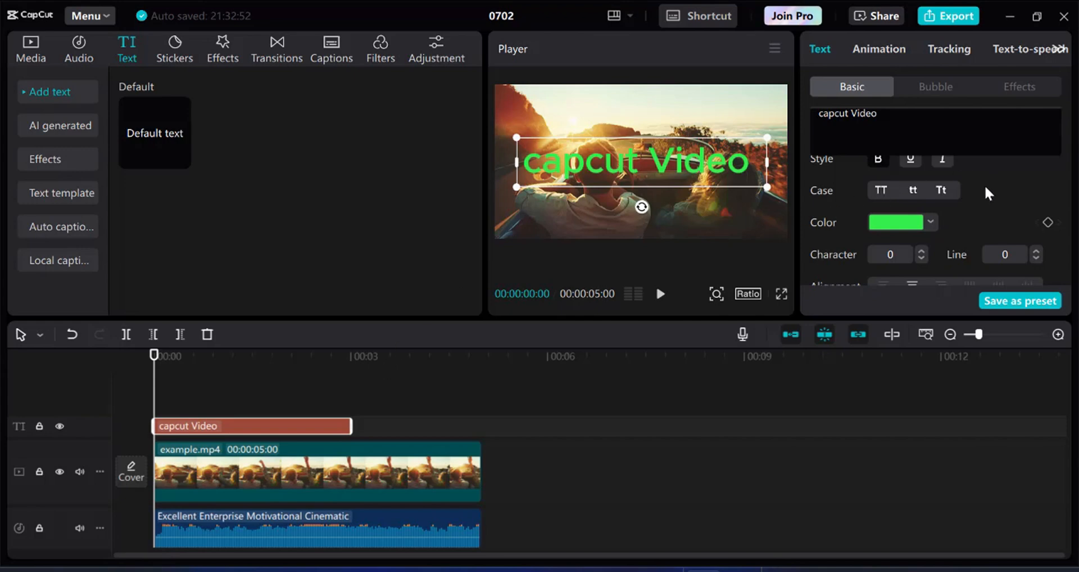
Apply the white outlined preset style to the title after briefly trying the yellow preset.
{"action": "scroll", "coordinate": [1010, 170], "scroll_direction": "down", "scroll_amount": 3}
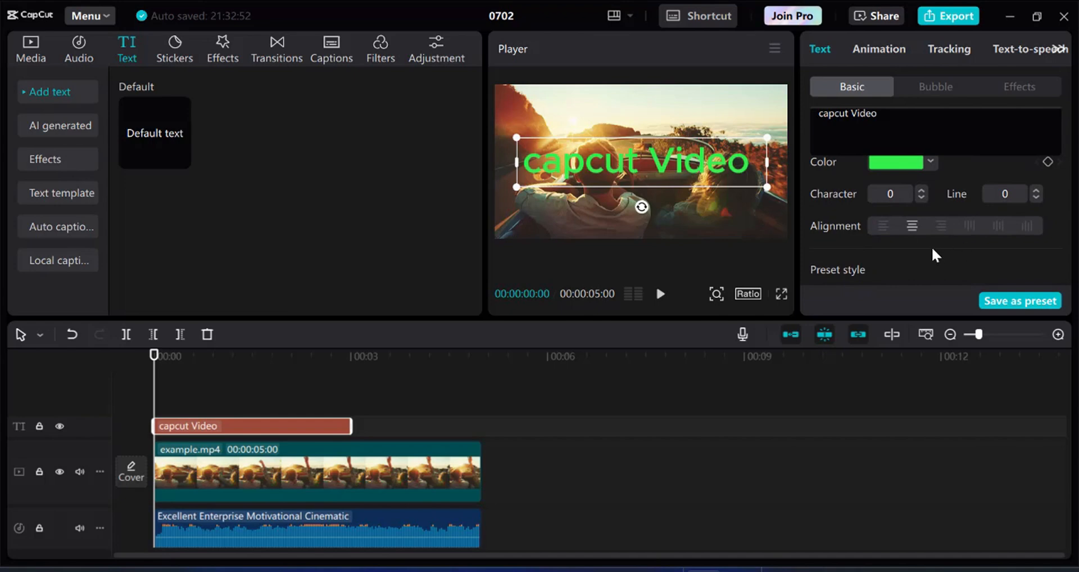
{"action": "scroll", "coordinate": [933, 253], "scroll_direction": "down", "scroll_amount": 5}
{"action": "scroll", "coordinate": [933, 250], "scroll_direction": "up", "scroll_amount": 3}
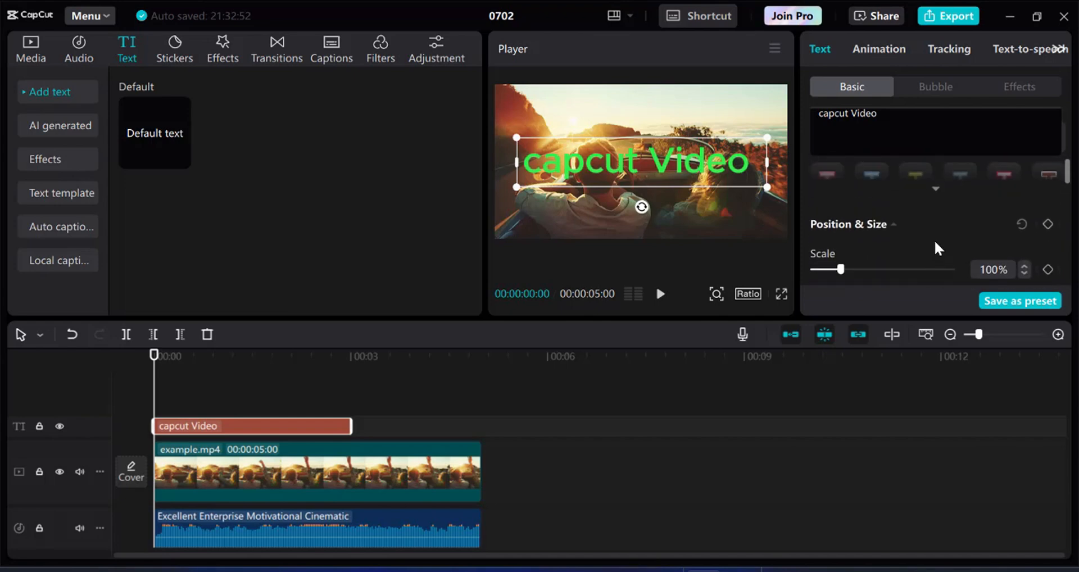
{"action": "scroll", "coordinate": [935, 243], "scroll_direction": "up", "scroll_amount": 3}
{"action": "scroll", "coordinate": [934, 240], "scroll_direction": "up", "scroll_amount": 3}
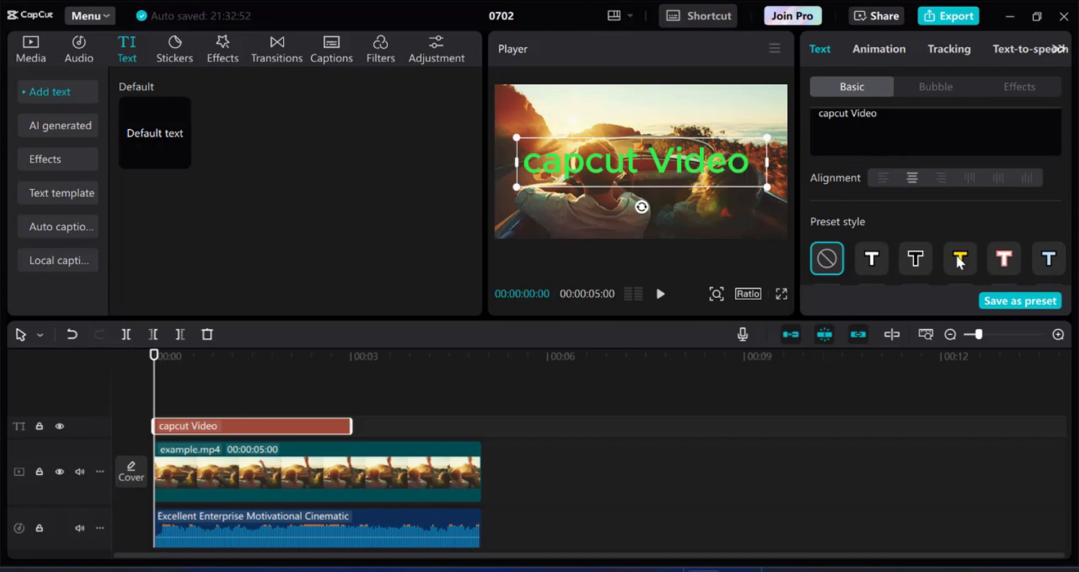
{"action": "left_click", "coordinate": [917, 258]}
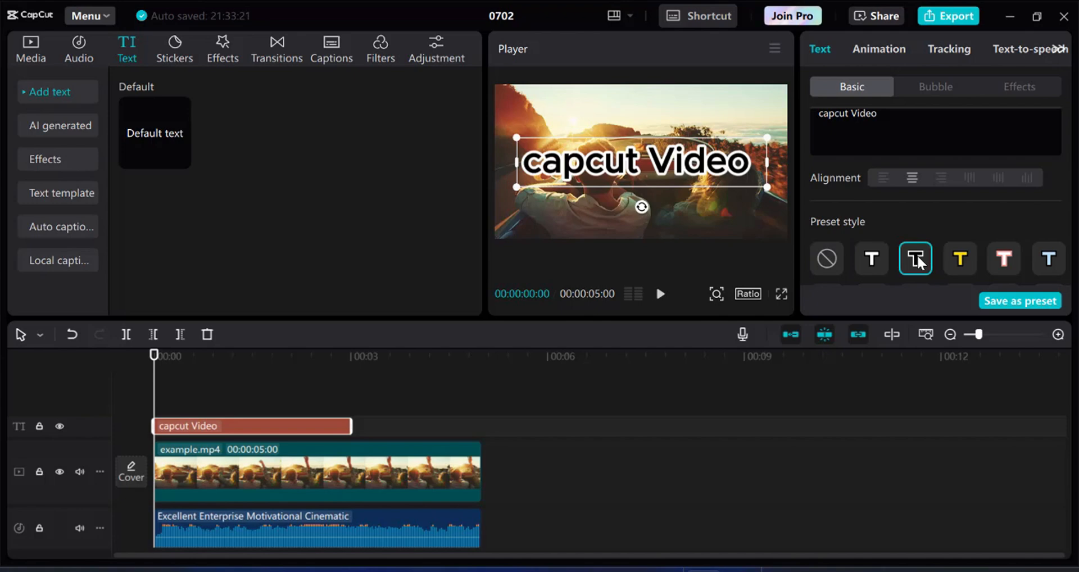
{"action": "left_click", "coordinate": [962, 253]}
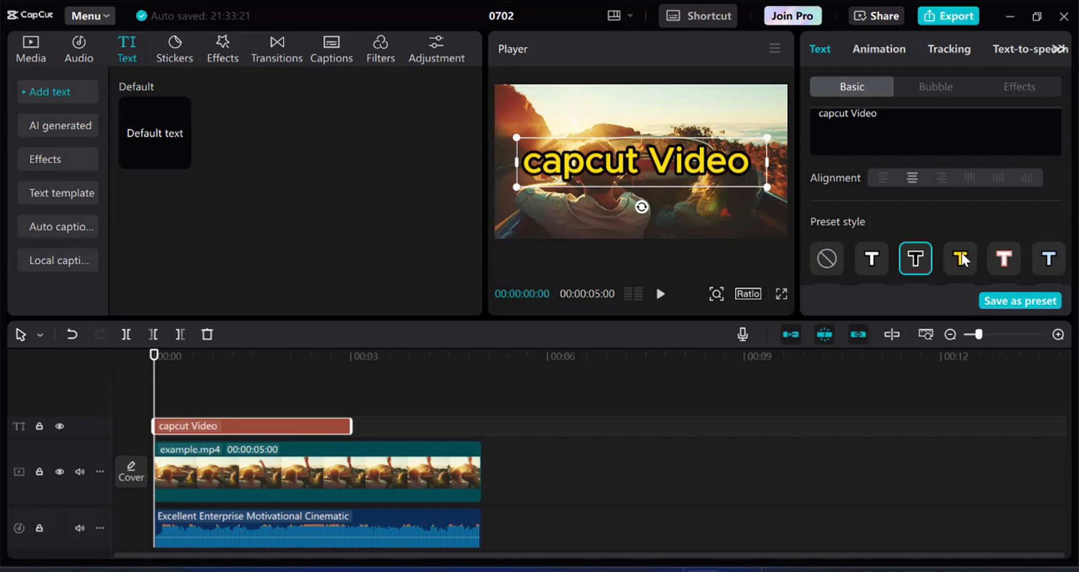
{"action": "left_click", "coordinate": [926, 253]}
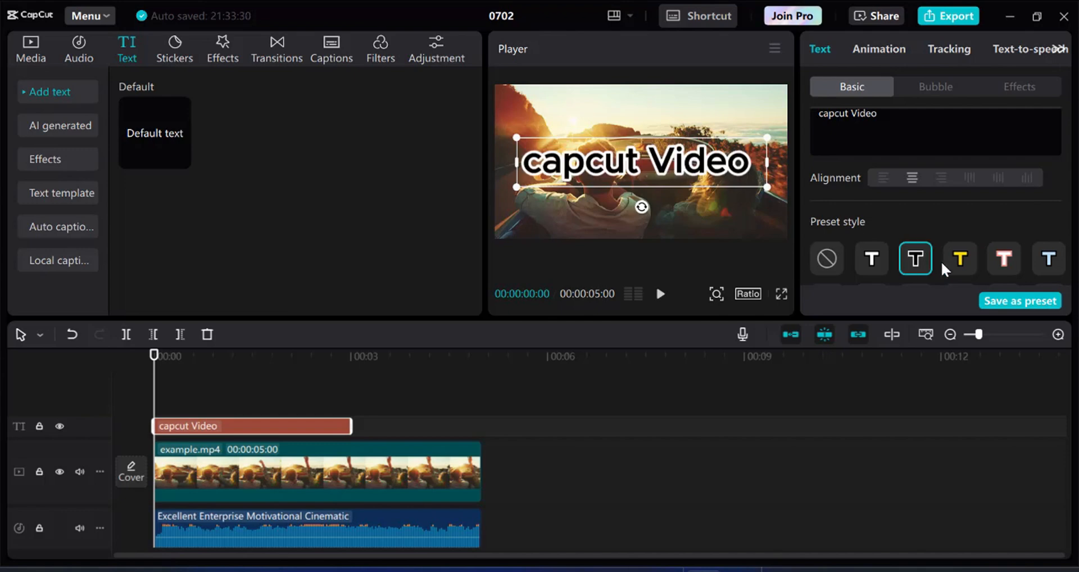
Try a background box behind the title, then turn the background off again.
{"action": "scroll", "coordinate": [952, 240], "scroll_direction": "down", "scroll_amount": 5}
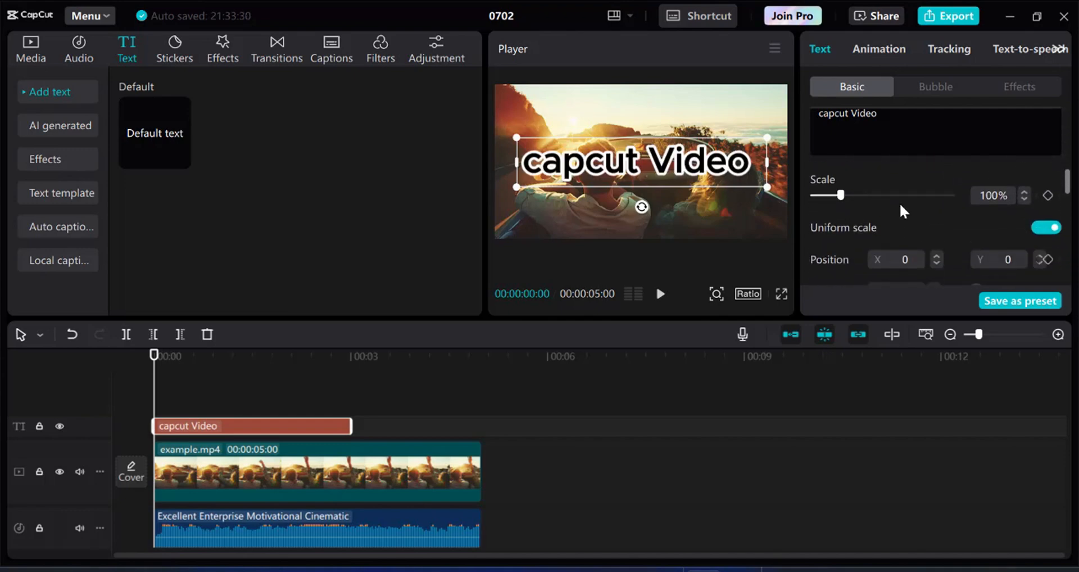
{"action": "scroll", "coordinate": [913, 219], "scroll_direction": "down", "scroll_amount": 3}
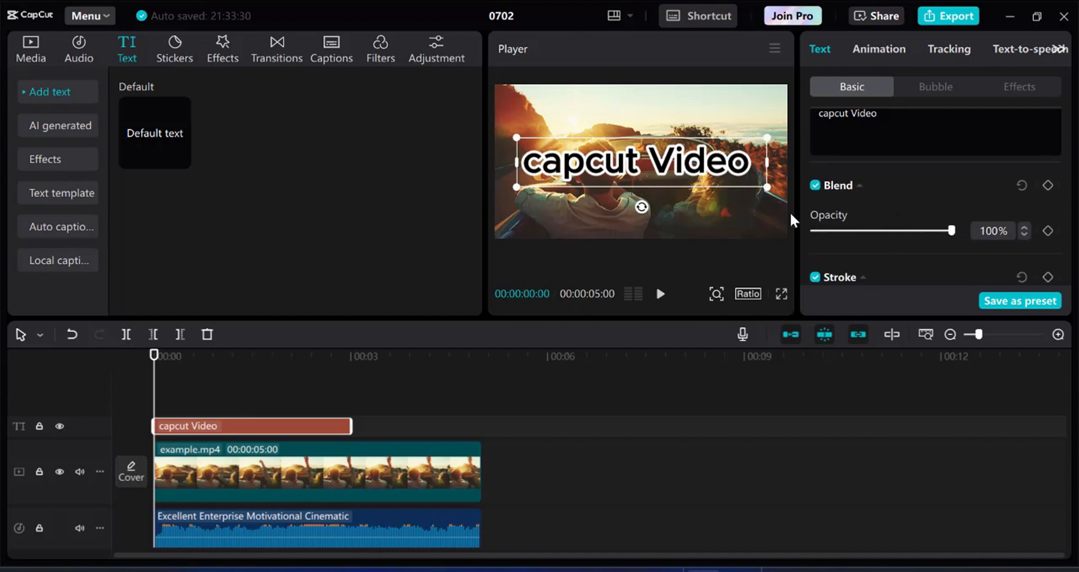
{"action": "scroll", "coordinate": [901, 221], "scroll_direction": "down", "scroll_amount": 2}
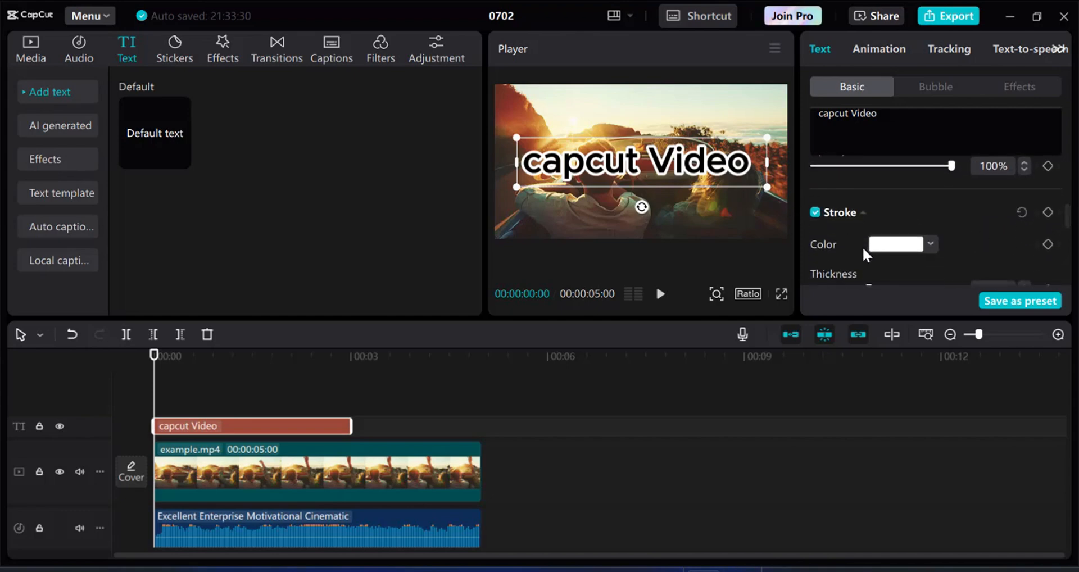
{"action": "scroll", "coordinate": [877, 233], "scroll_direction": "down", "scroll_amount": 1}
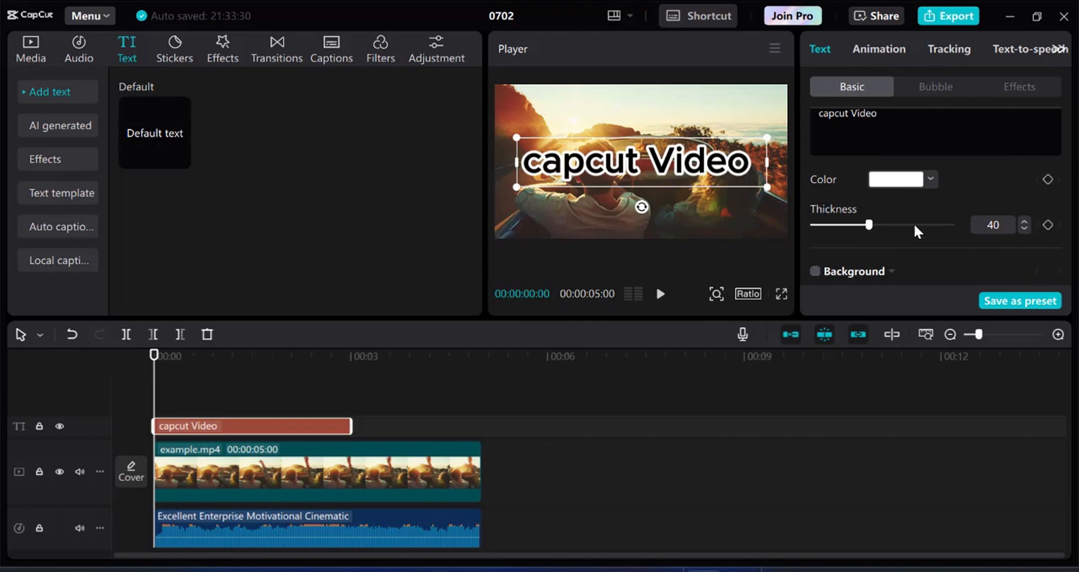
{"action": "scroll", "coordinate": [915, 226], "scroll_direction": "down", "scroll_amount": 3}
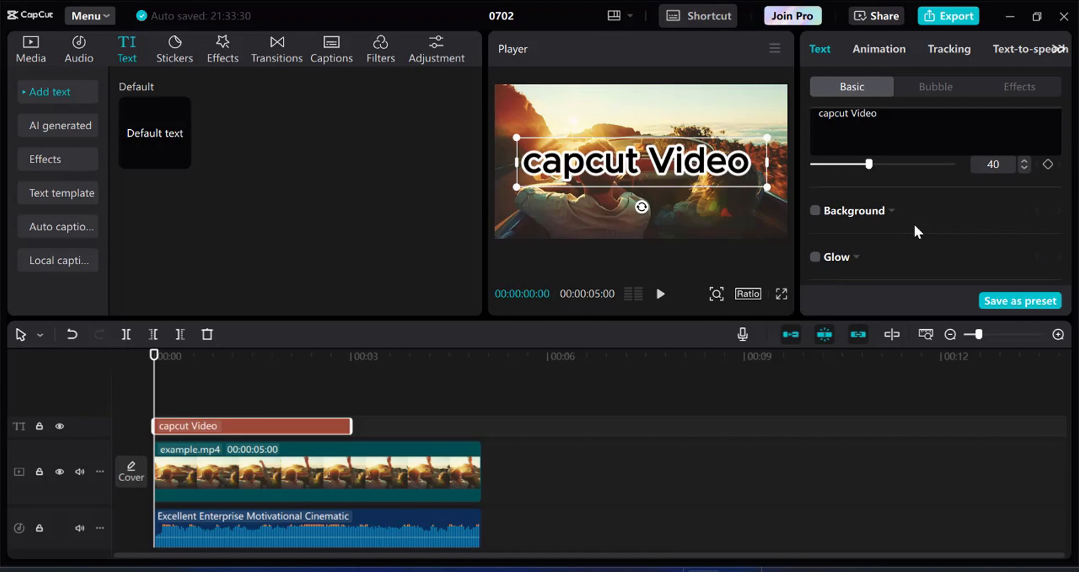
{"action": "left_click", "coordinate": [815, 211]}
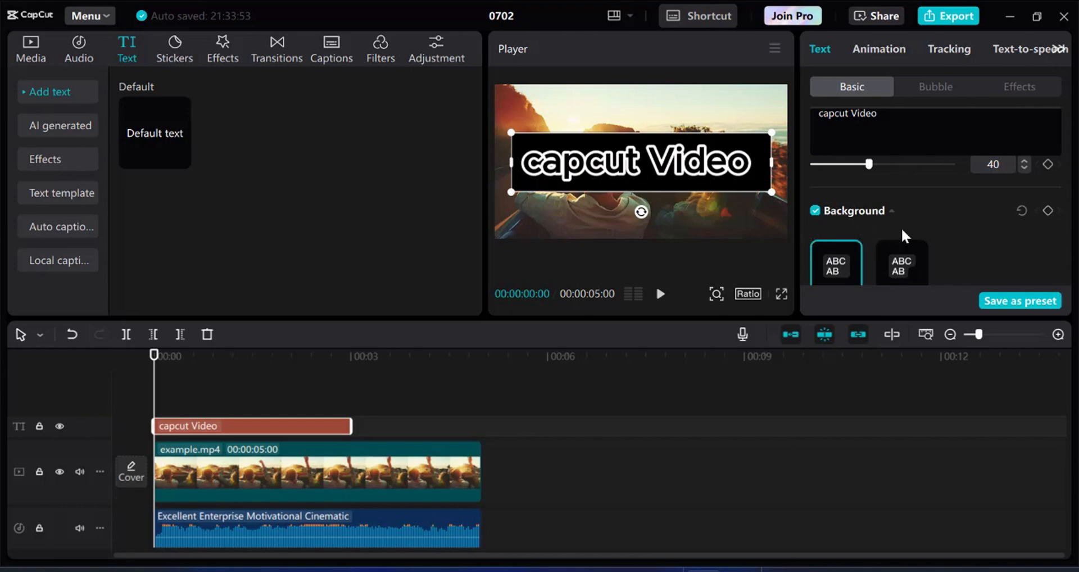
{"action": "scroll", "coordinate": [901, 227], "scroll_direction": "down", "scroll_amount": 2}
{"action": "scroll", "coordinate": [946, 234], "scroll_direction": "up", "scroll_amount": 2}
{"action": "left_click", "coordinate": [815, 213]}
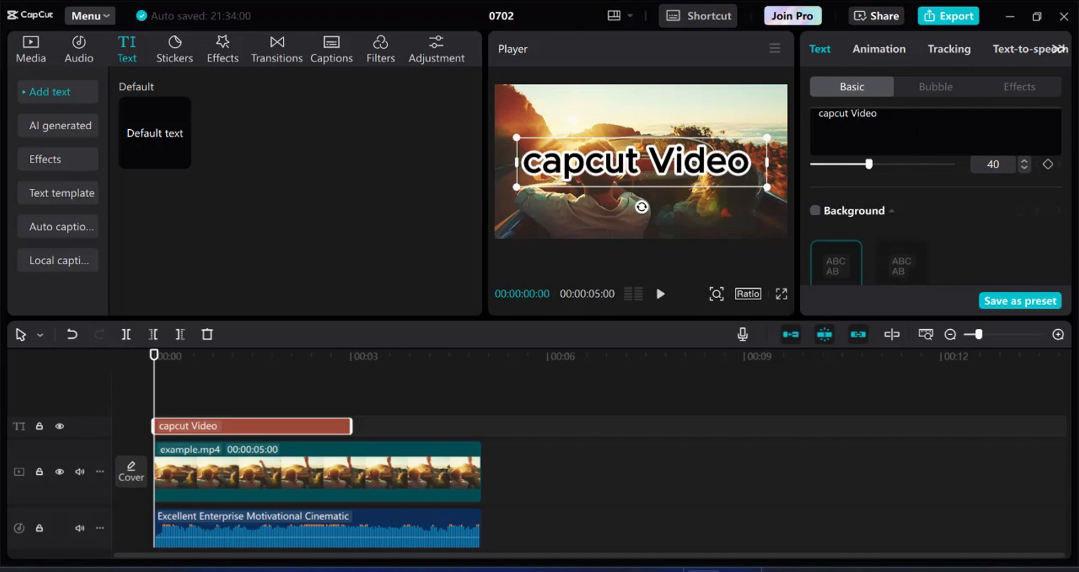
Give the title a Typewriter In animation lengthened to 2.1 seconds, previewing it once.
{"action": "left_click", "coordinate": [873, 51]}
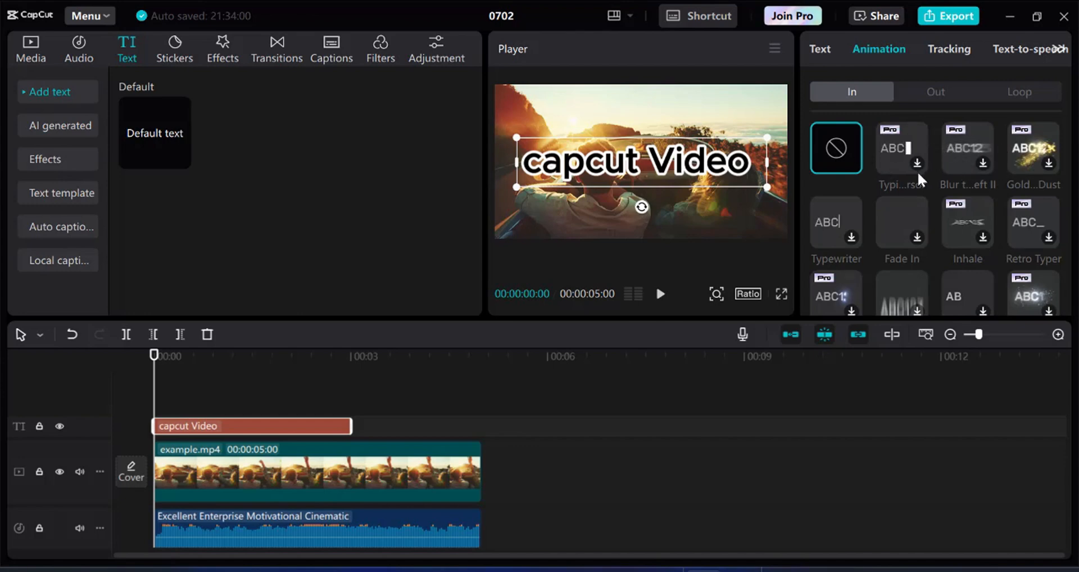
{"action": "left_click", "coordinate": [1038, 147]}
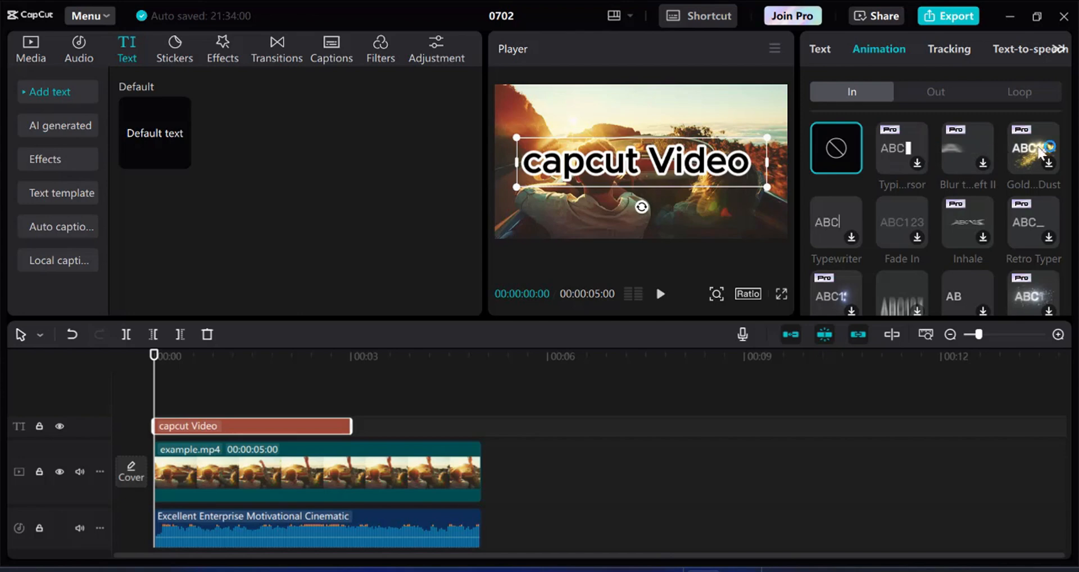
{"action": "left_click", "coordinate": [910, 146]}
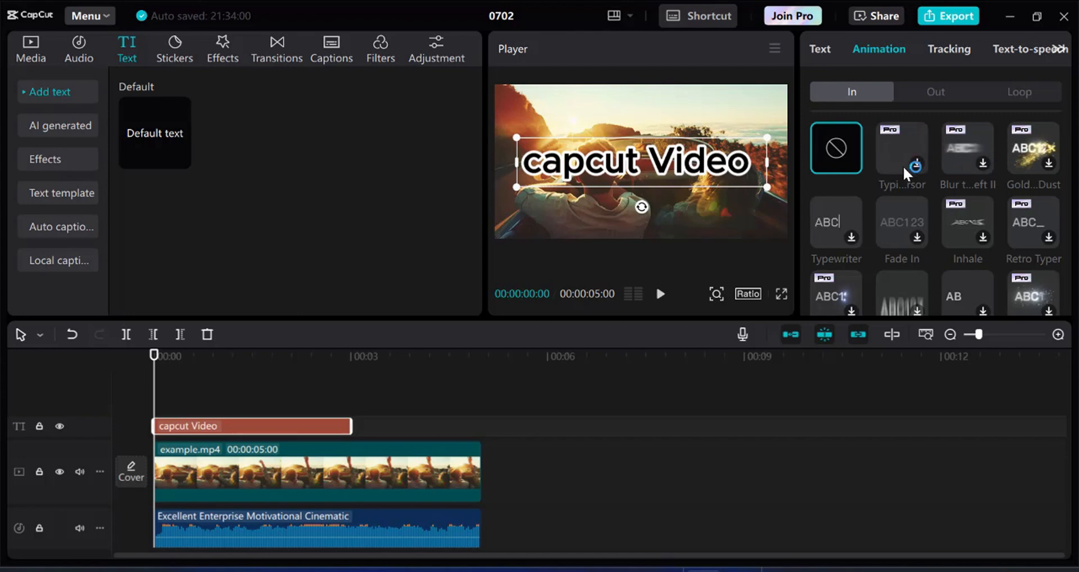
{"action": "left_click", "coordinate": [949, 157]}
{"action": "left_click", "coordinate": [836, 219]}
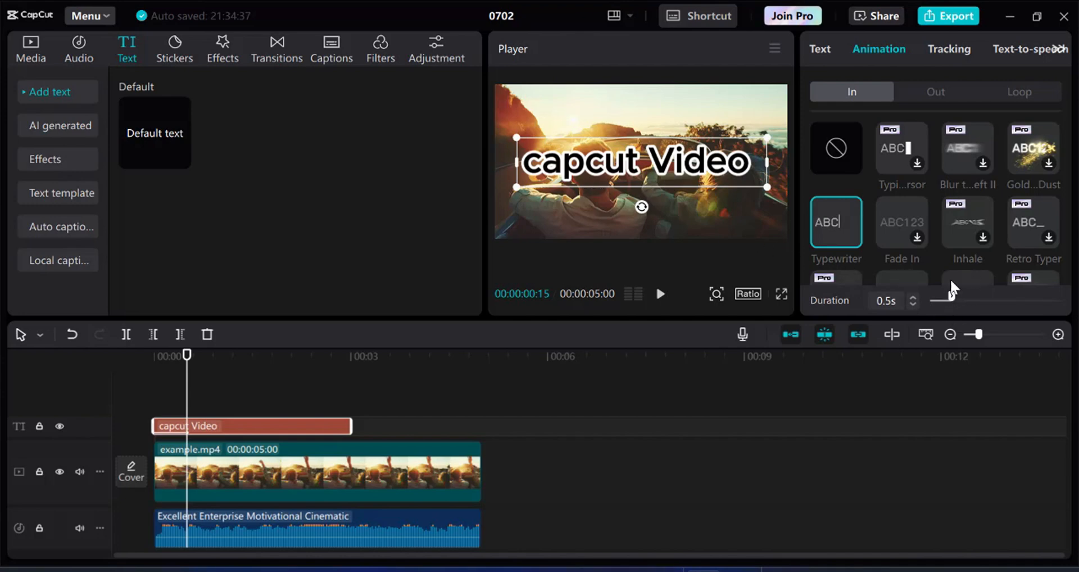
{"action": "left_click_drag", "start_coordinate": [951, 299], "coordinate": [1021, 299]}
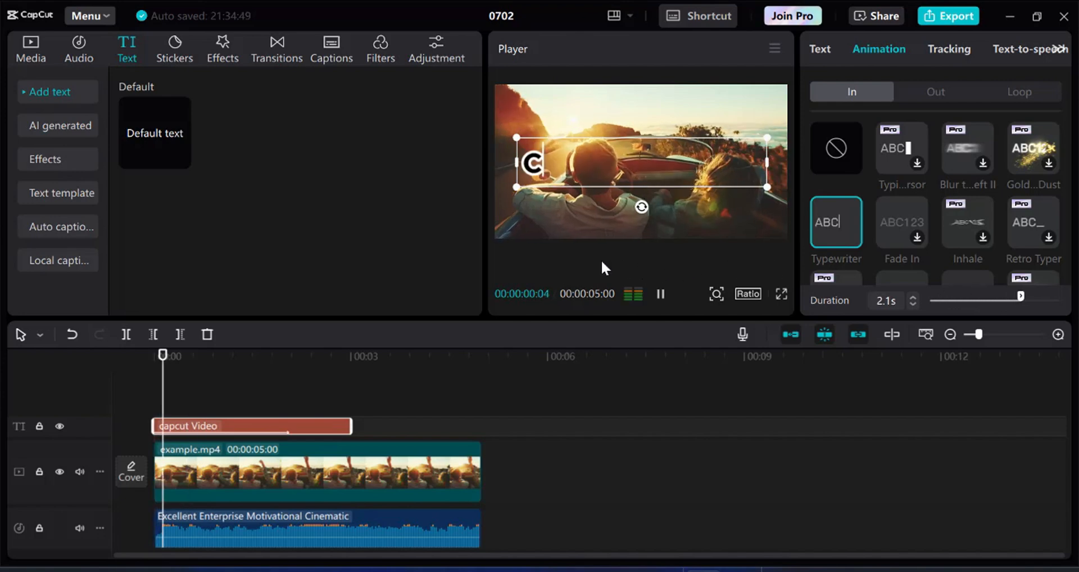
{"action": "left_click", "coordinate": [658, 293]}
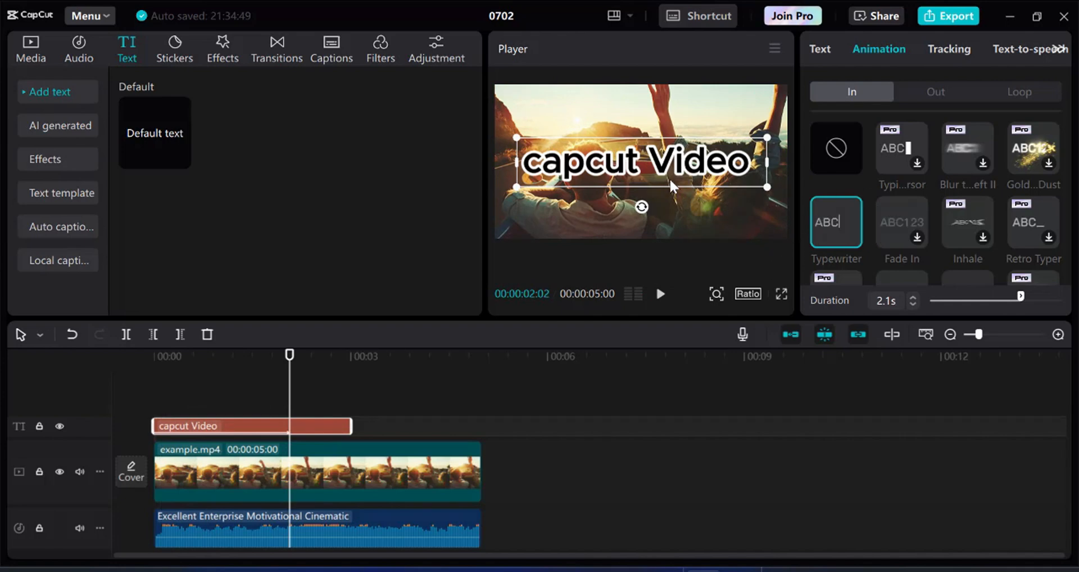
Apply the Pop Down Out animation to the title and rewind the playhead to 00:00.
{"action": "left_click", "coordinate": [936, 91]}
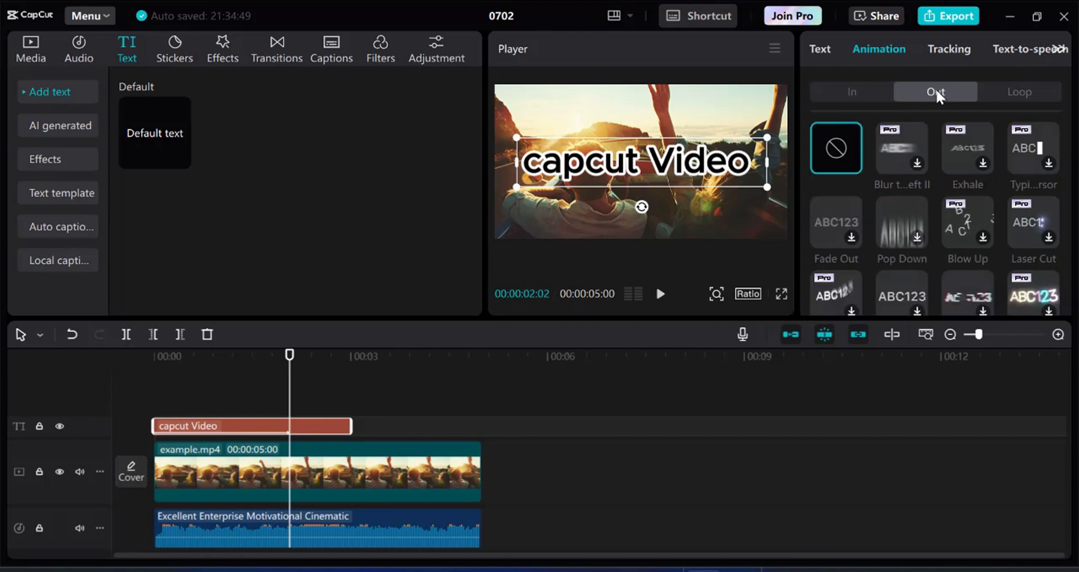
{"action": "left_click", "coordinate": [911, 229]}
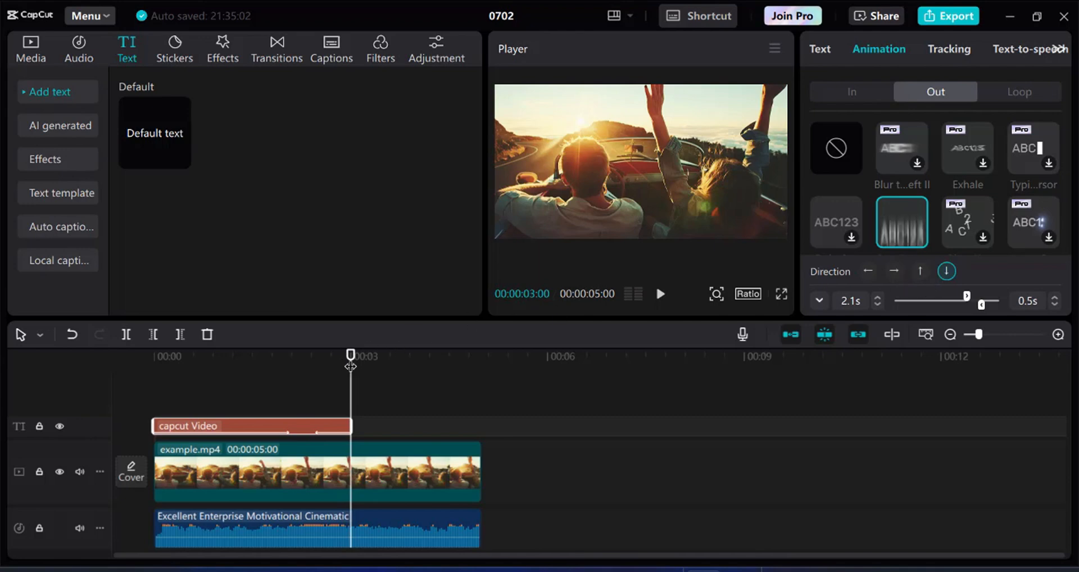
{"action": "left_click_drag", "start_coordinate": [349, 368], "coordinate": [129, 377]}
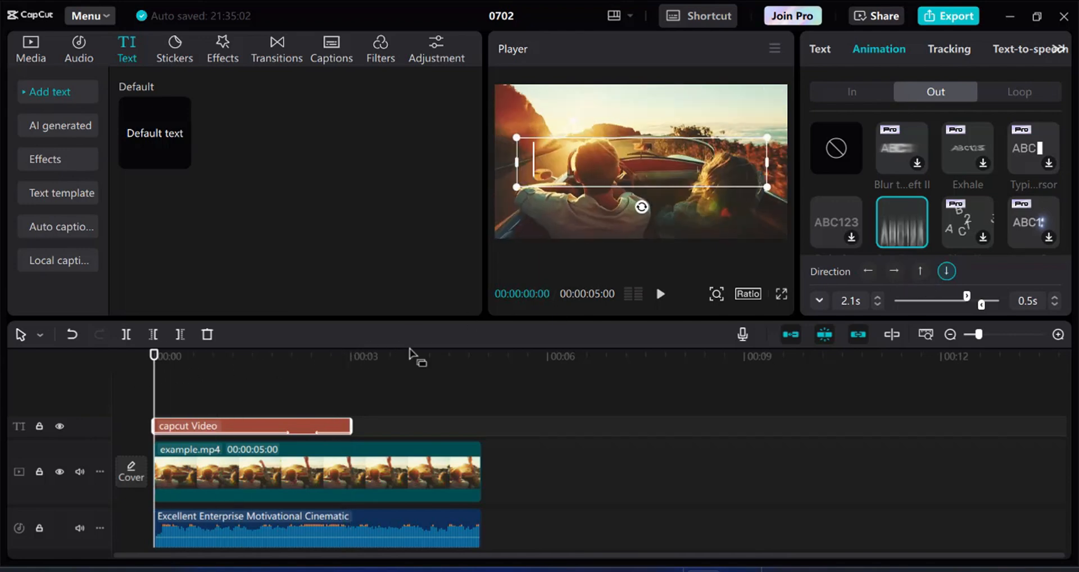
Deselect the text clip, rewind to 00:00, and play the clip until about 00:04.
{"action": "left_click", "coordinate": [380, 386]}
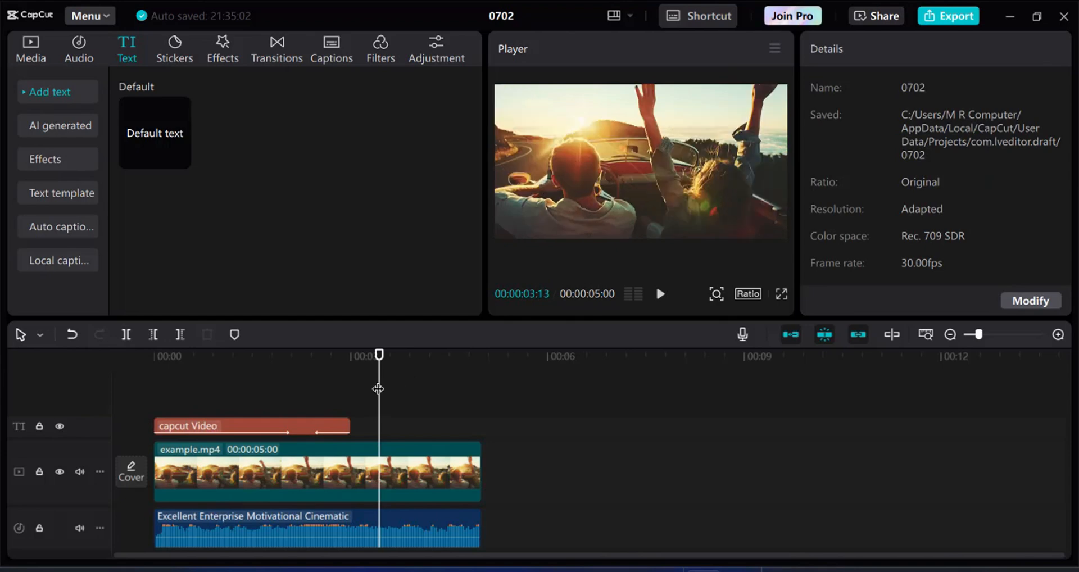
{"action": "left_click_drag", "start_coordinate": [376, 369], "coordinate": [119, 365]}
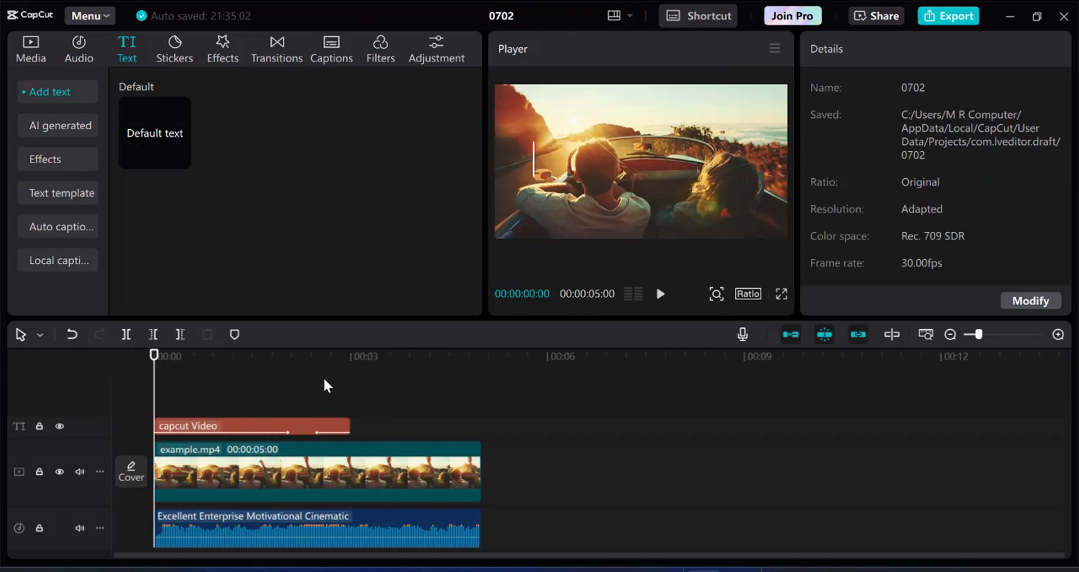
{"action": "left_click", "coordinate": [662, 294]}
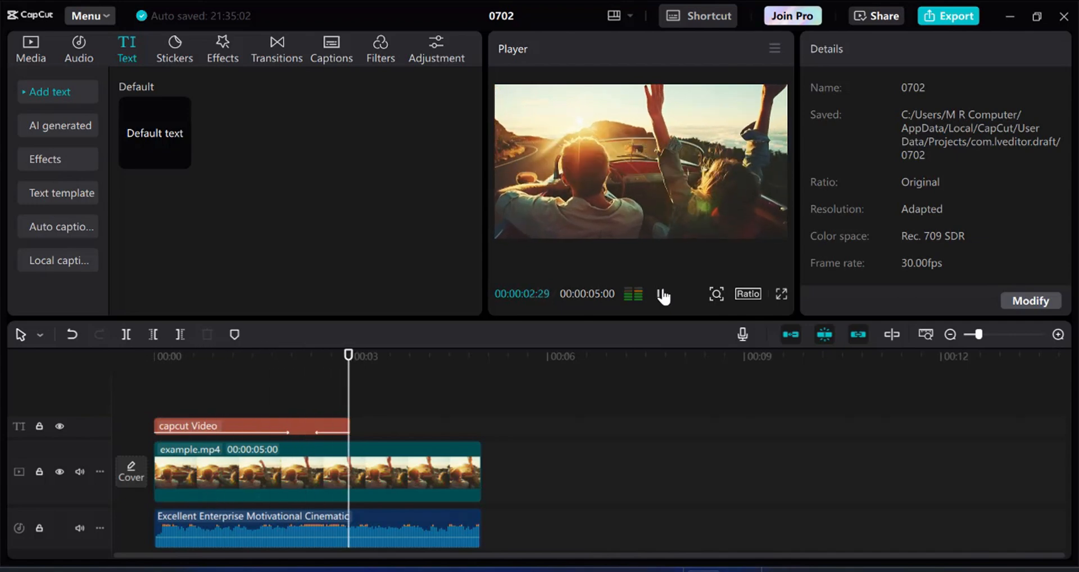
{"action": "left_click", "coordinate": [663, 294]}
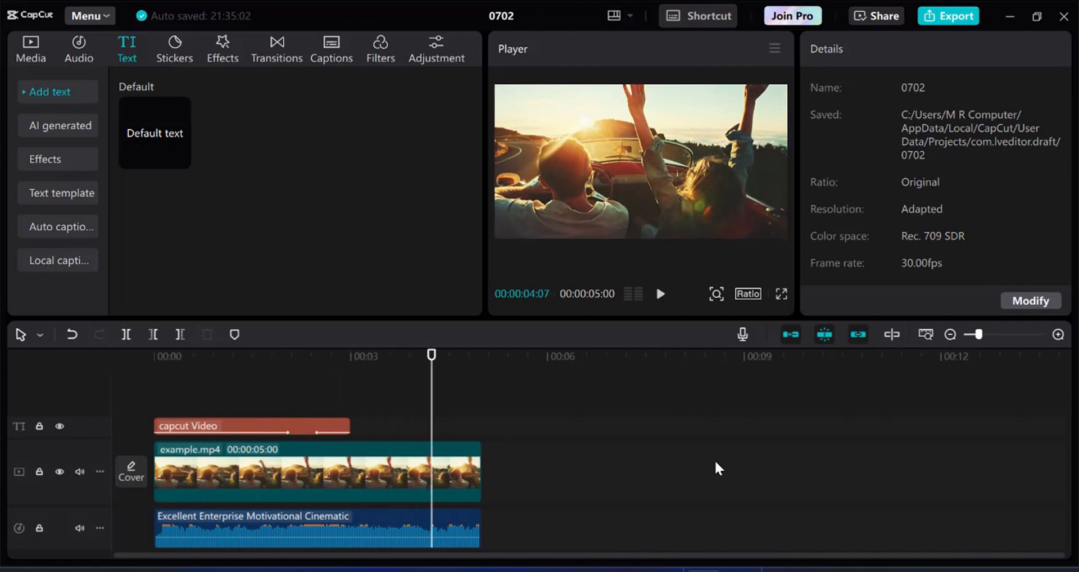